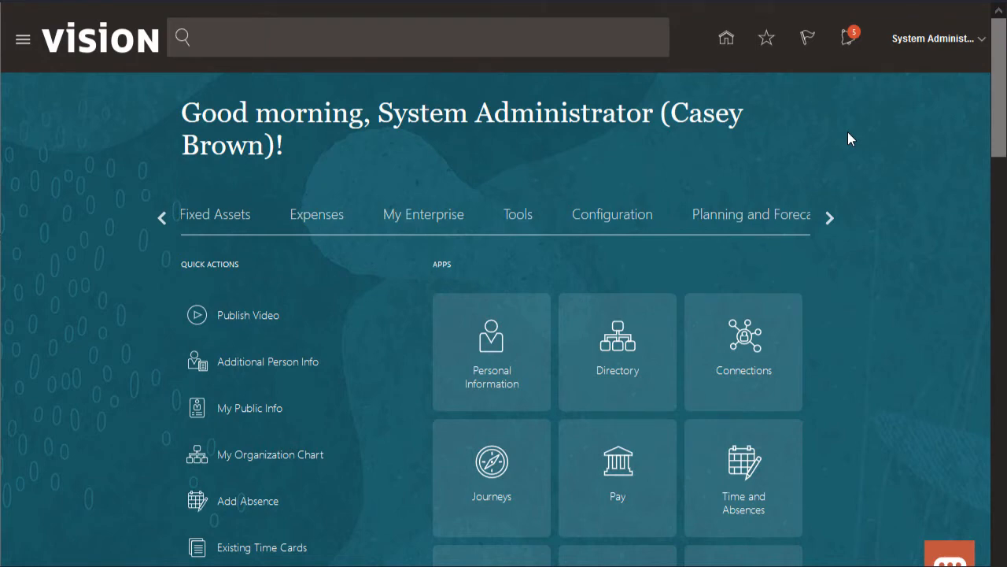
# Open the Manage Payment Process Profiles task from the Payments functional area of the Financials setup
pyautogui.click(429, 215)
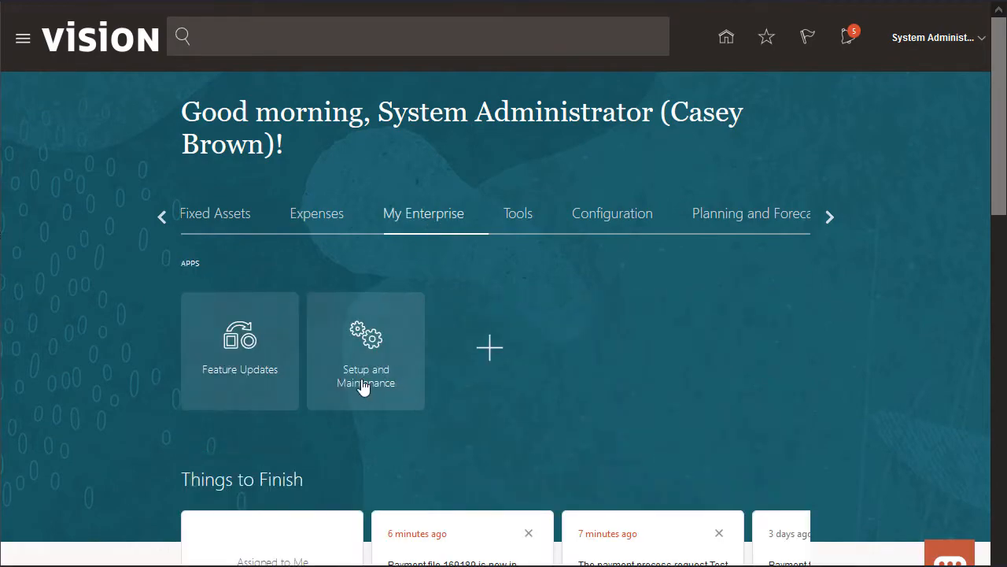
pyautogui.click(363, 376)
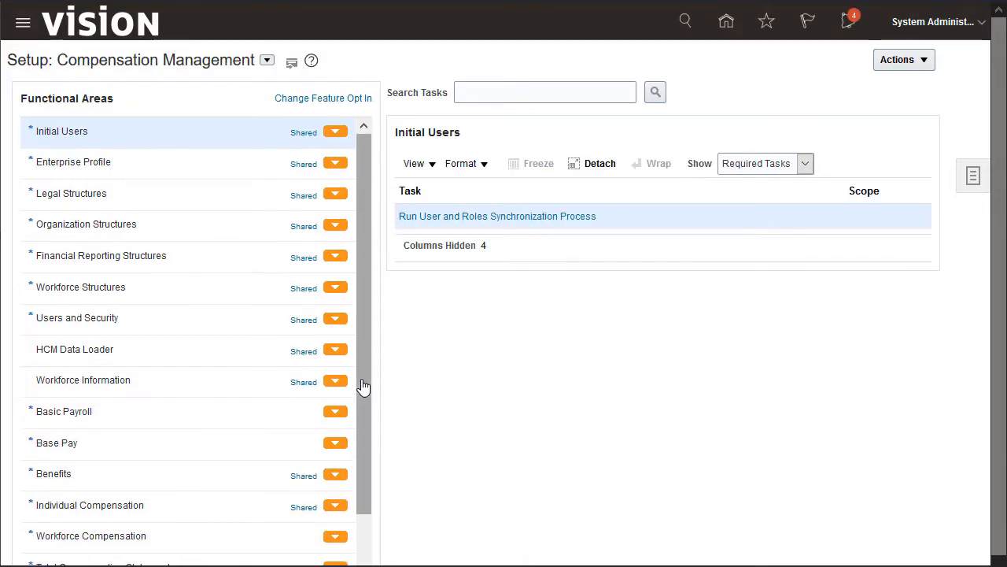
pyautogui.click(270, 65)
pyautogui.click(310, 165)
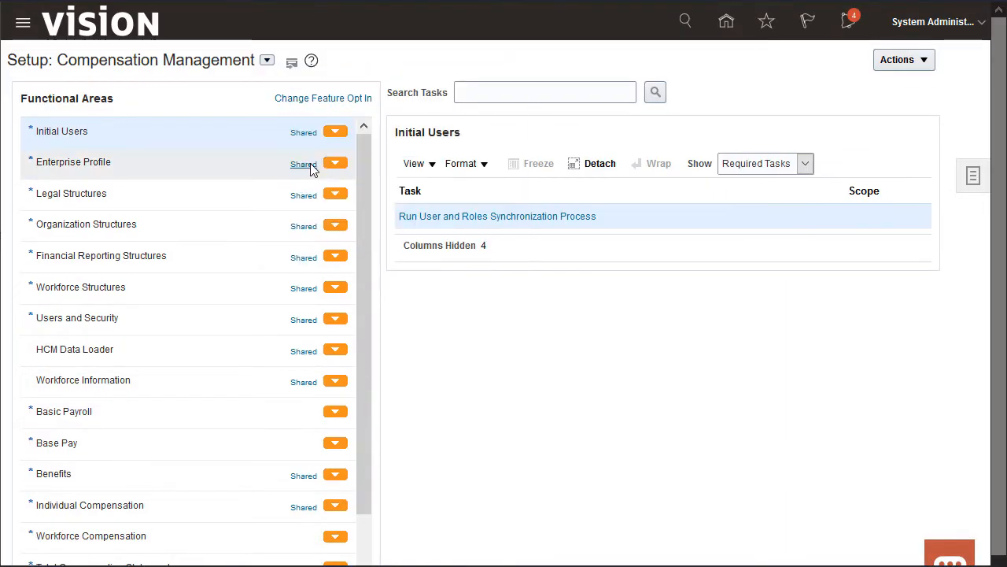
pyautogui.click(202, 463)
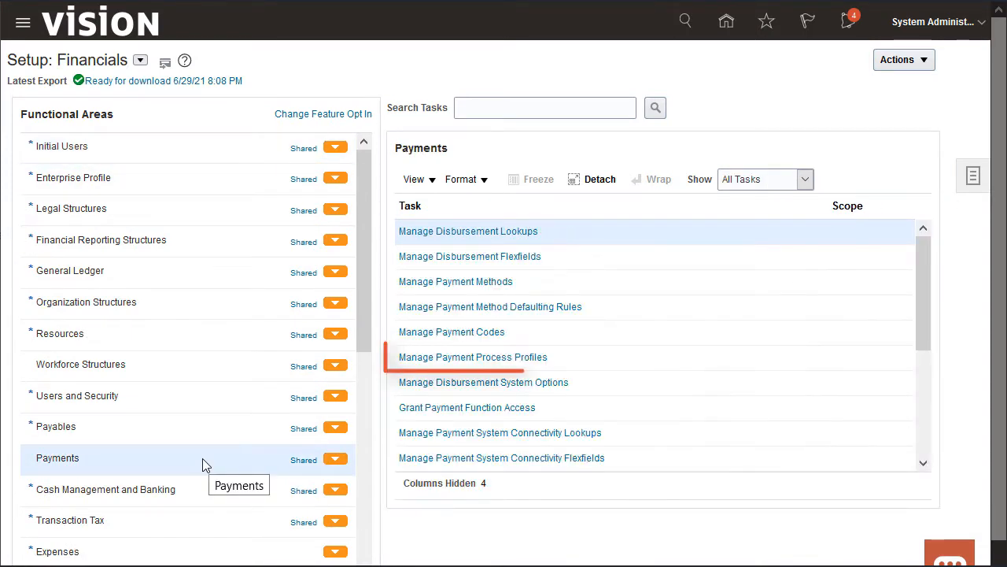
pyautogui.click(460, 360)
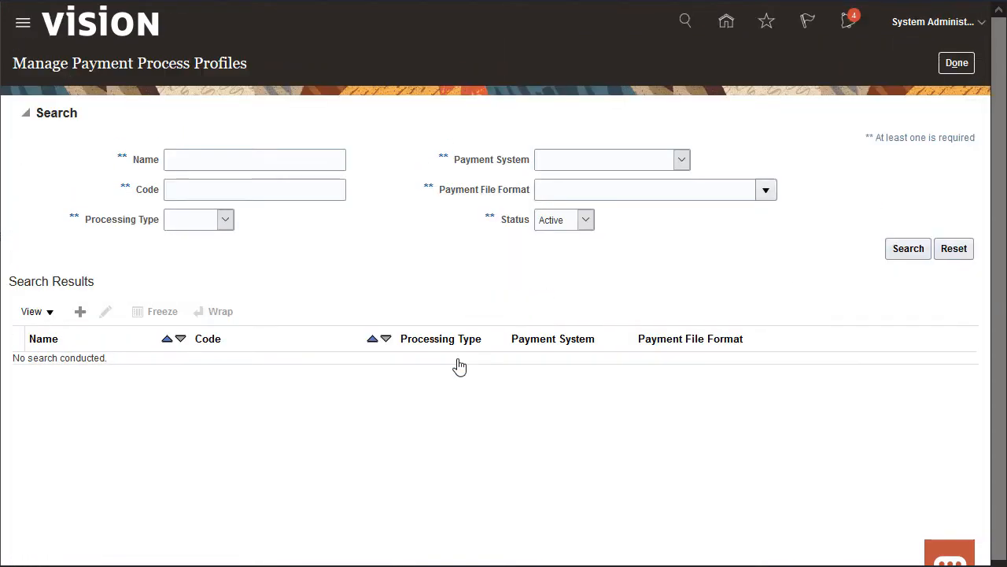
# Create a new payment process profile with the name ISO_PPP_125 and the code ISO_CODE_125
pyautogui.click(82, 315)
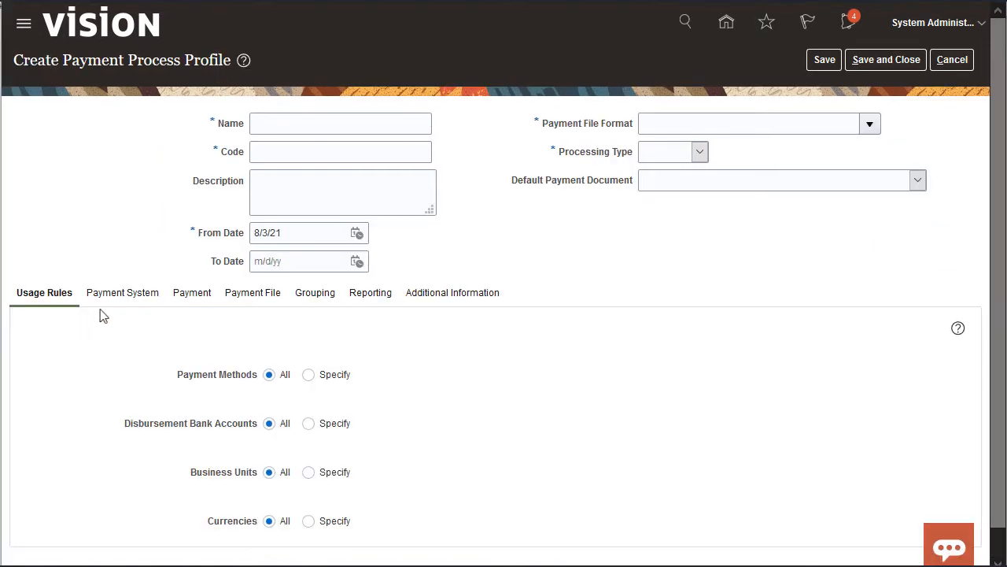
pyautogui.click(278, 127)
pyautogui.write('ISO')
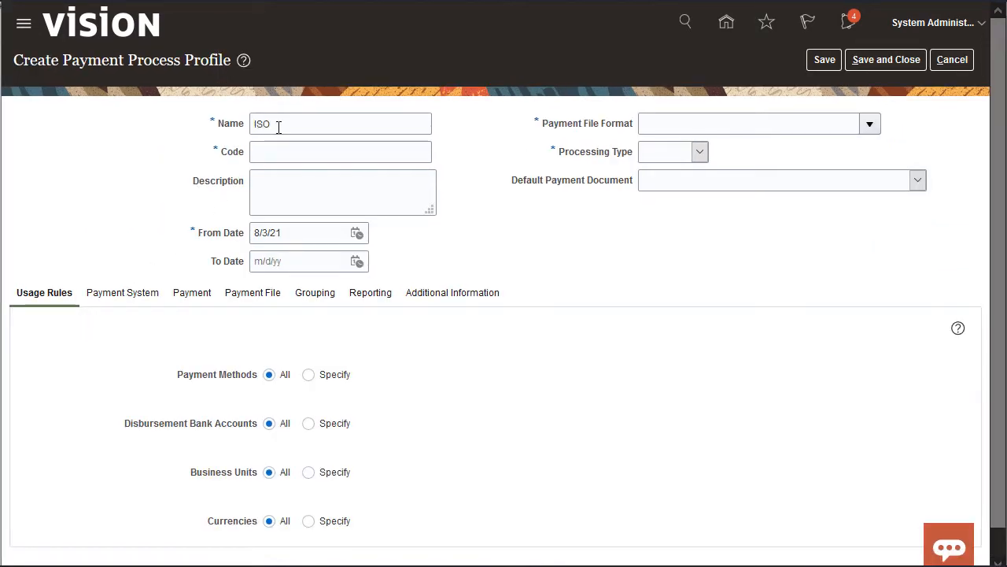
pyautogui.write('_PPP_125')
pyautogui.click(410, 146)
pyautogui.write('ISO_CODE_125')
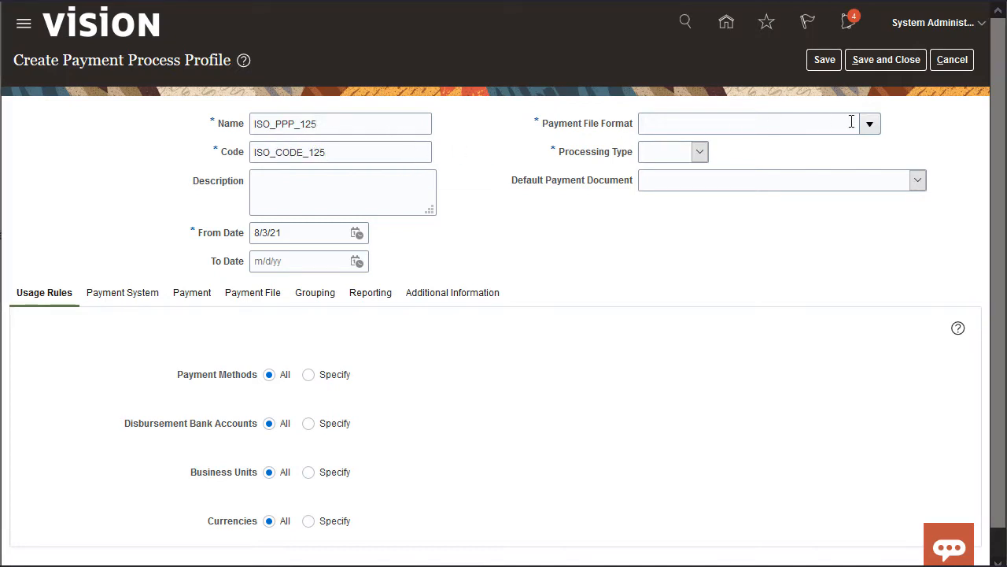
# Set the profile's file format to ISO20022 Common Global Implementation Format, processing type to Electronic and confirmation point to "When the payment file is transmitted"
pyautogui.write('iso')
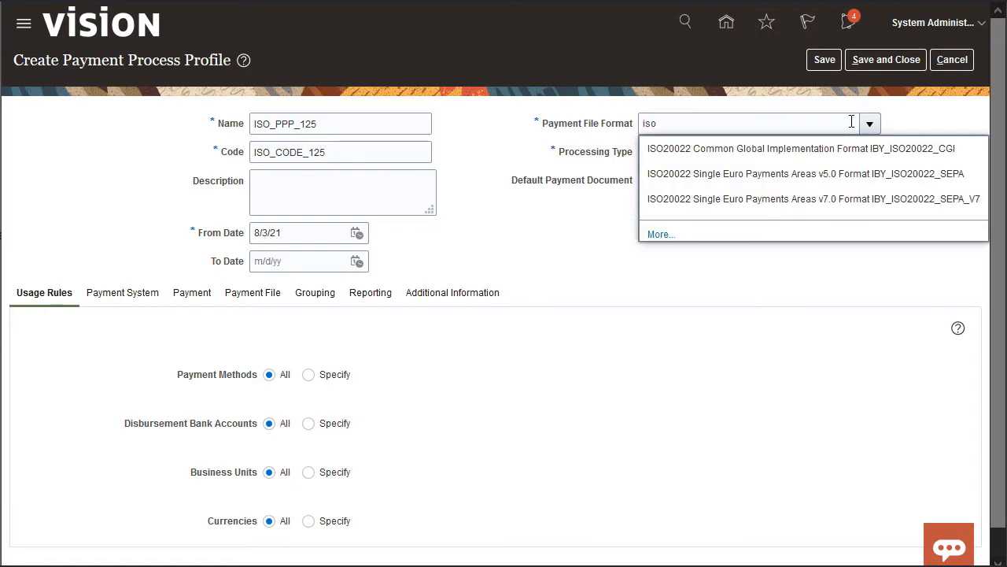
pyautogui.click(853, 141)
pyautogui.click(654, 152)
pyautogui.click(643, 189)
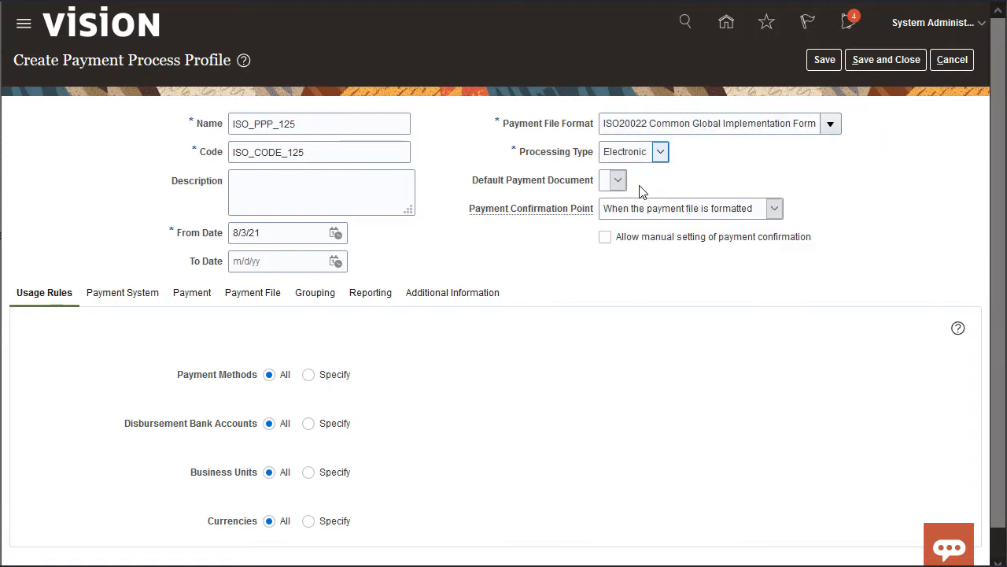
pyautogui.click(774, 210)
pyautogui.click(751, 263)
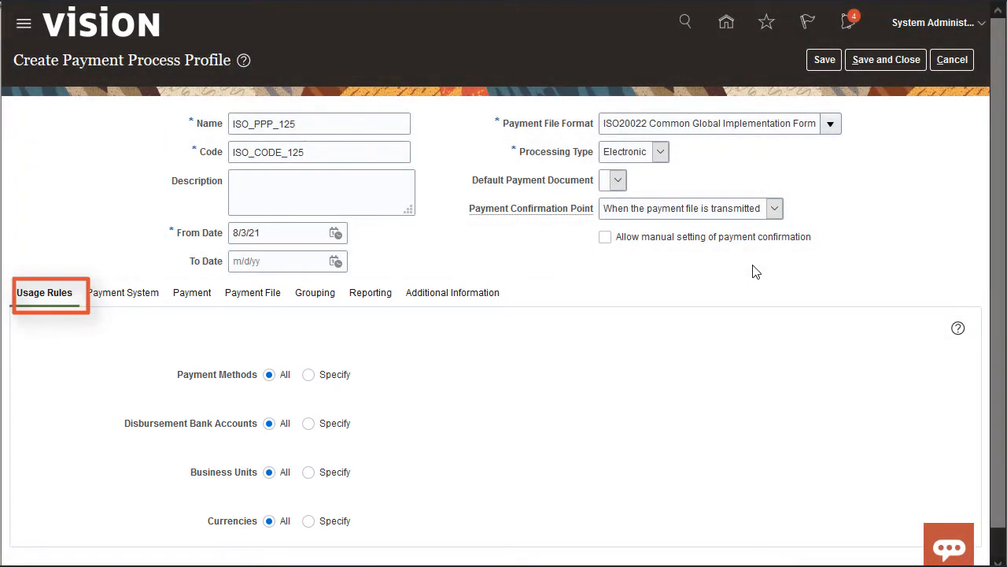
# Assign the ISO20022 Payment System to the profile and enable automatic transmission of the payment file after formatting
pyautogui.click(146, 302)
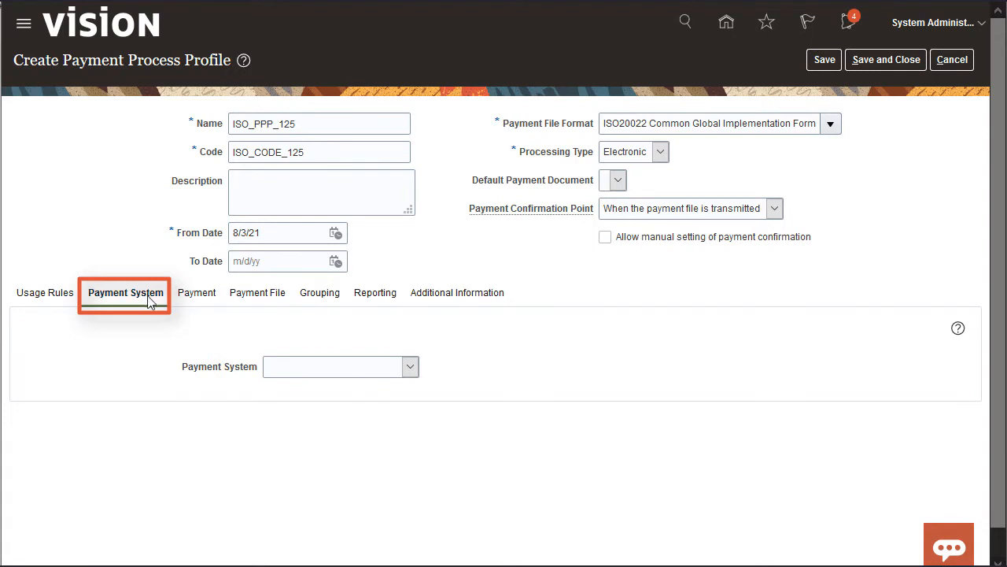
pyautogui.click(396, 368)
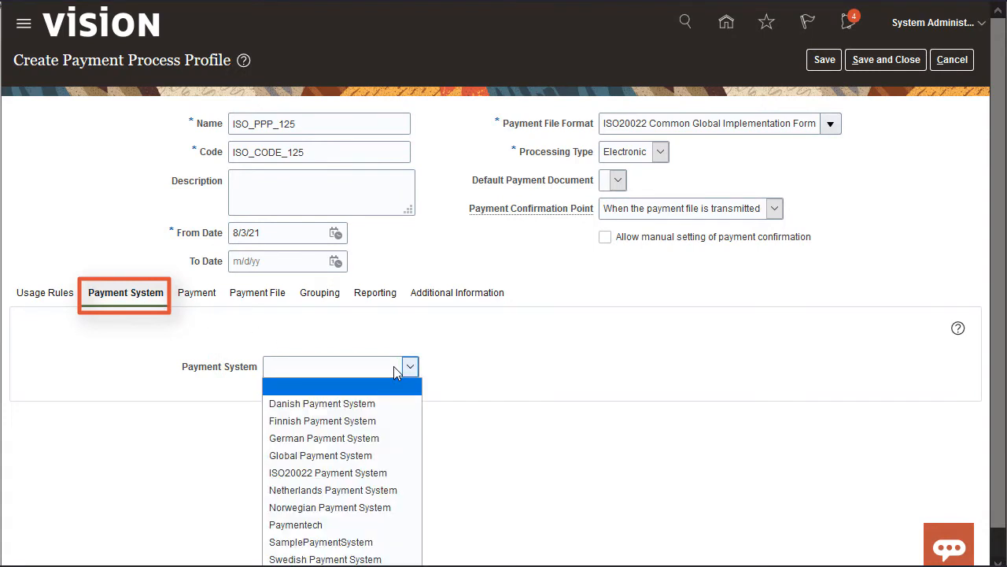
pyautogui.click(387, 473)
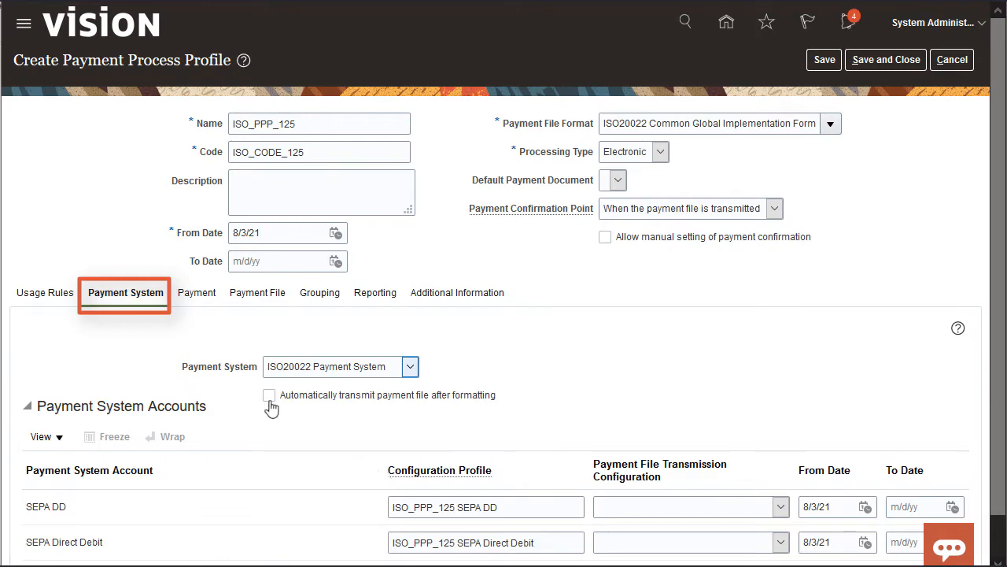
pyautogui.click(268, 400)
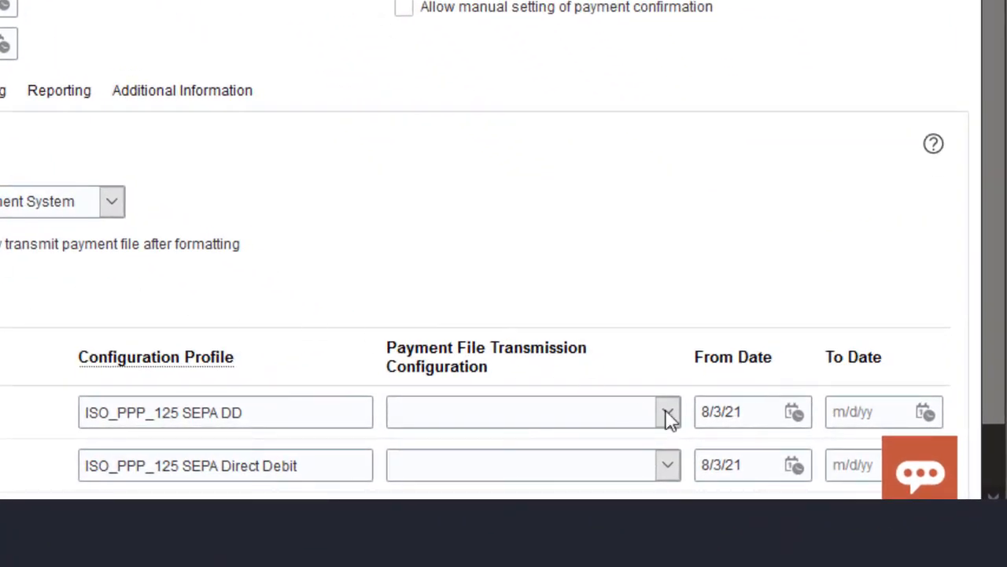
# Set the payment file transmission configuration to UCMPUTCT for both the SEPA DD and SEPA Direct Debit accounts
pyautogui.click(668, 417)
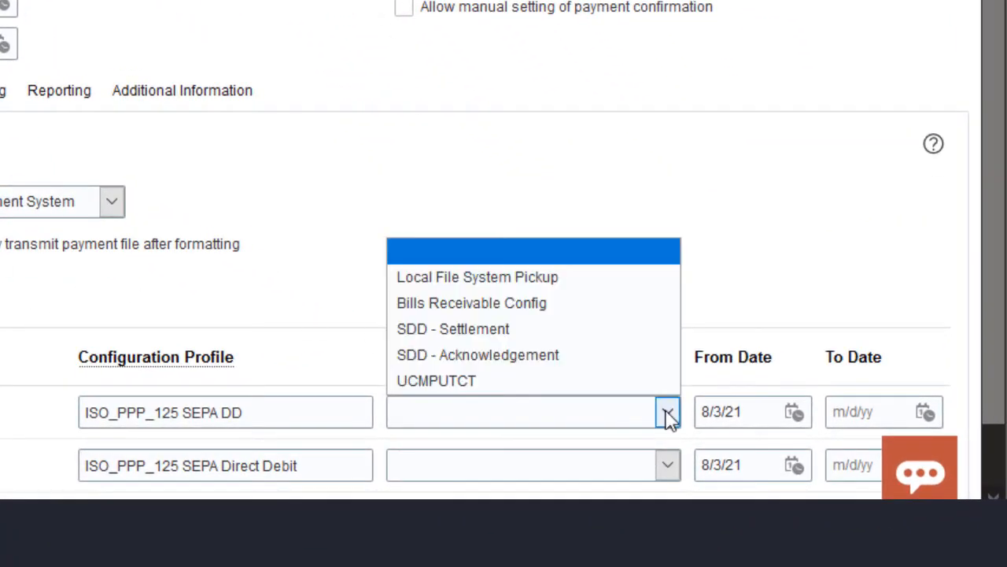
pyautogui.click(641, 384)
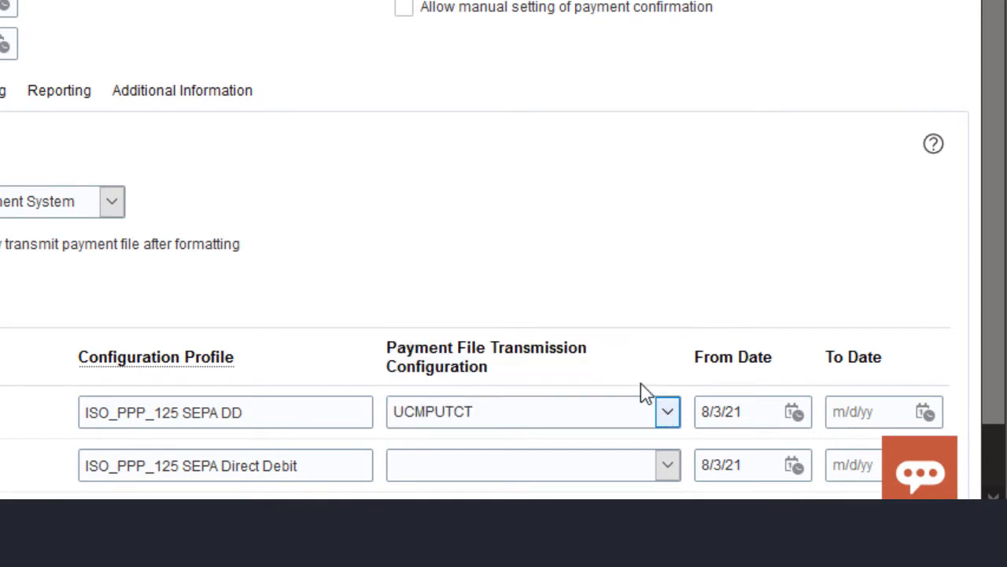
pyautogui.click(667, 466)
pyautogui.click(645, 437)
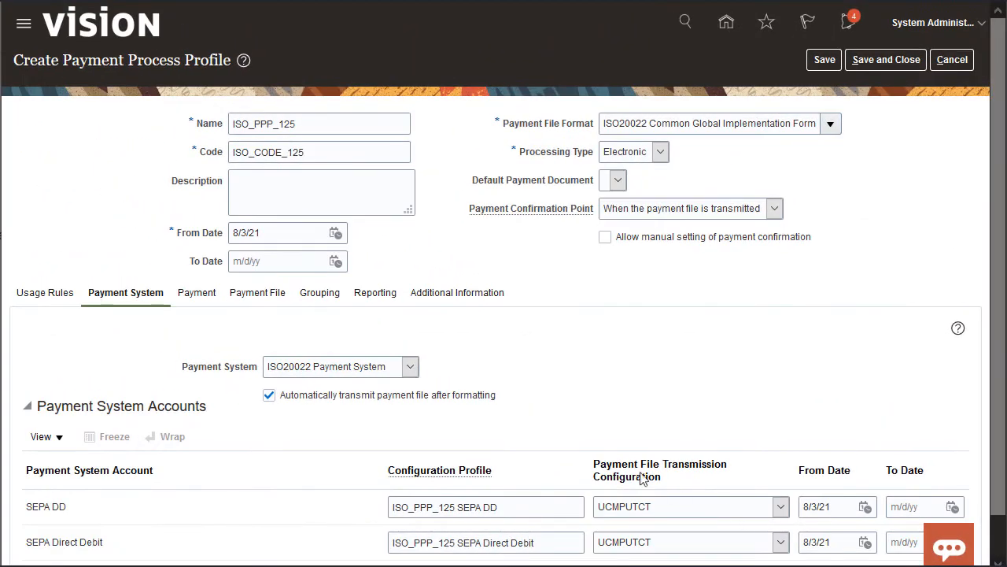
# Enable the payment document grouping rules for Due date, Settlement priority and Delivery channel
pyautogui.click(204, 299)
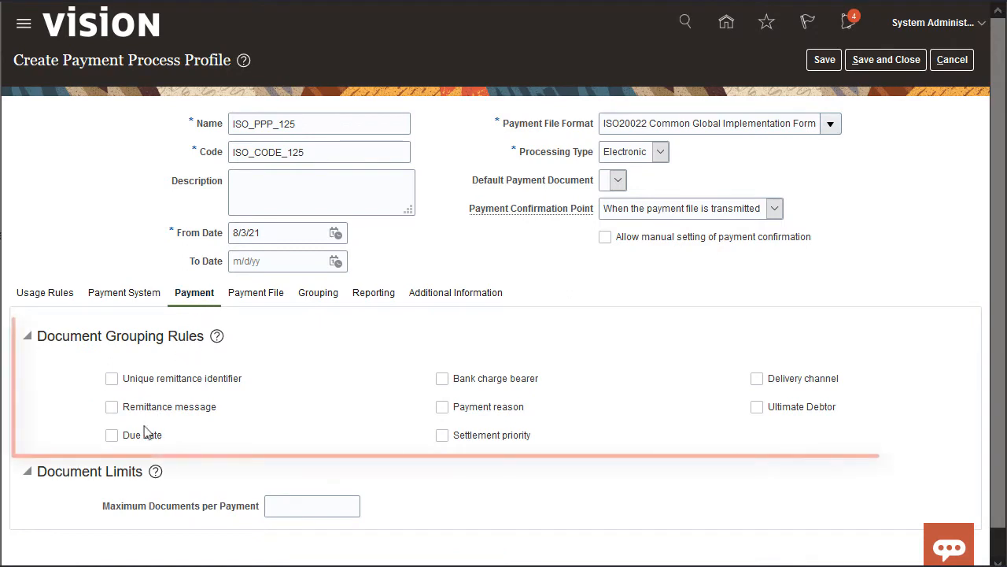
pyautogui.click(112, 435)
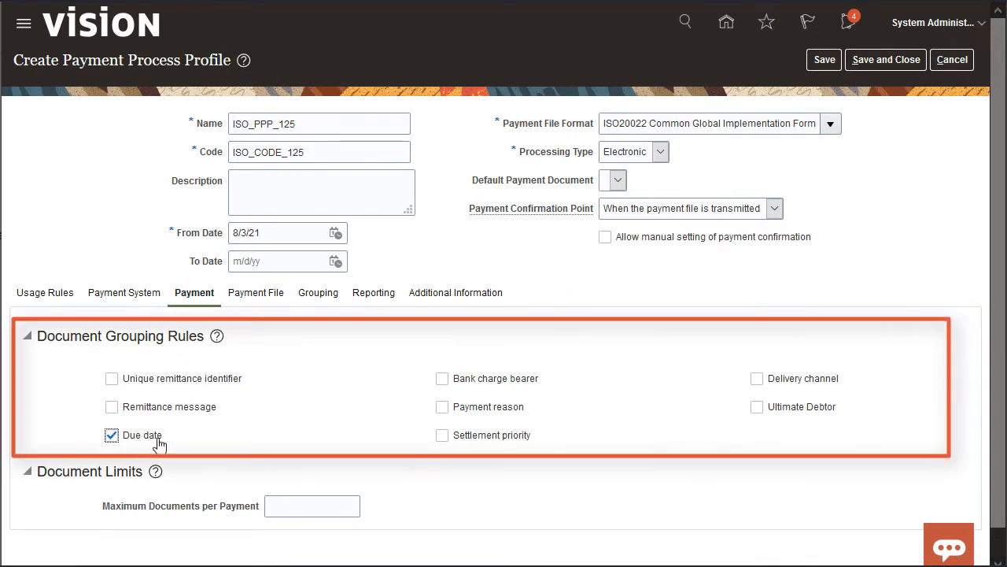
pyautogui.click(497, 439)
pyautogui.click(786, 384)
# In the payment file overrides, set the service level to Non-urgent payment and the delivery channel to Same day
pyautogui.click(243, 297)
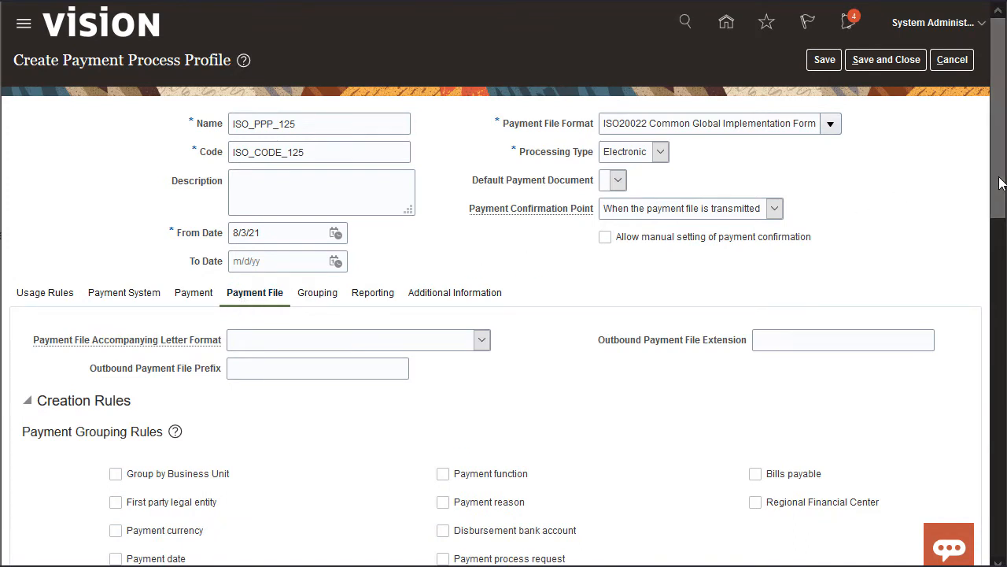
pyautogui.moveTo(1001, 183); pyautogui.dragTo(1005, 458)
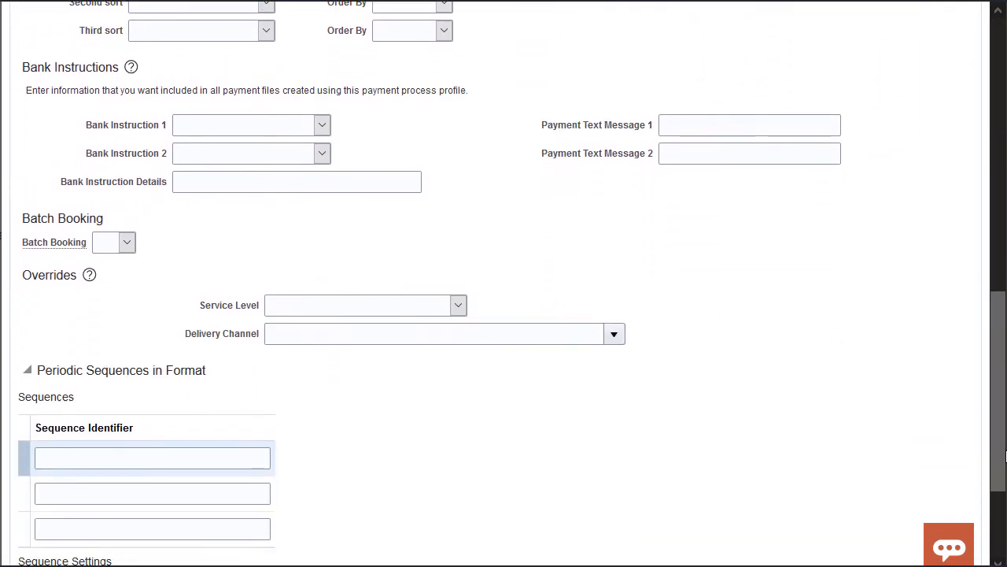
pyautogui.click(457, 306)
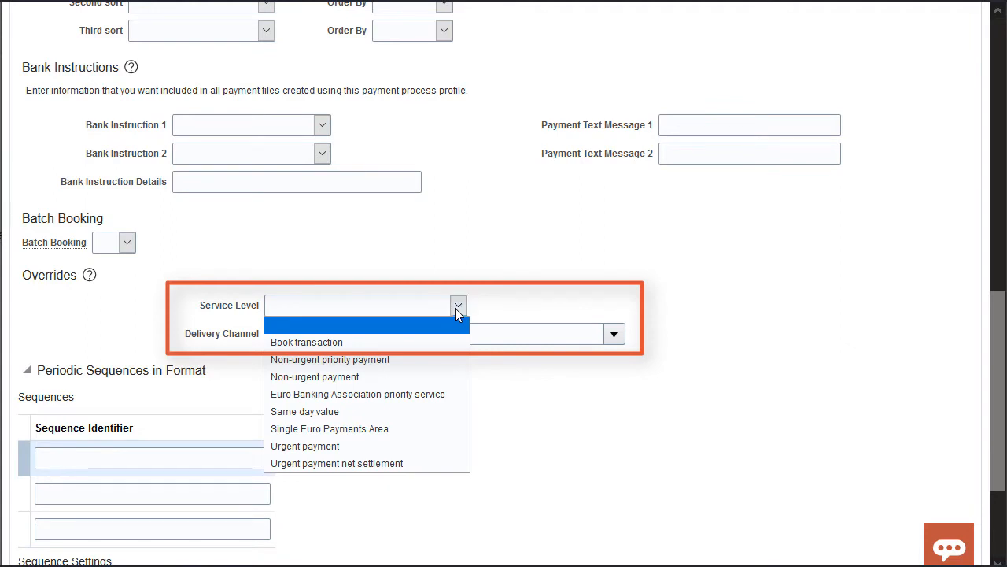
pyautogui.click(432, 376)
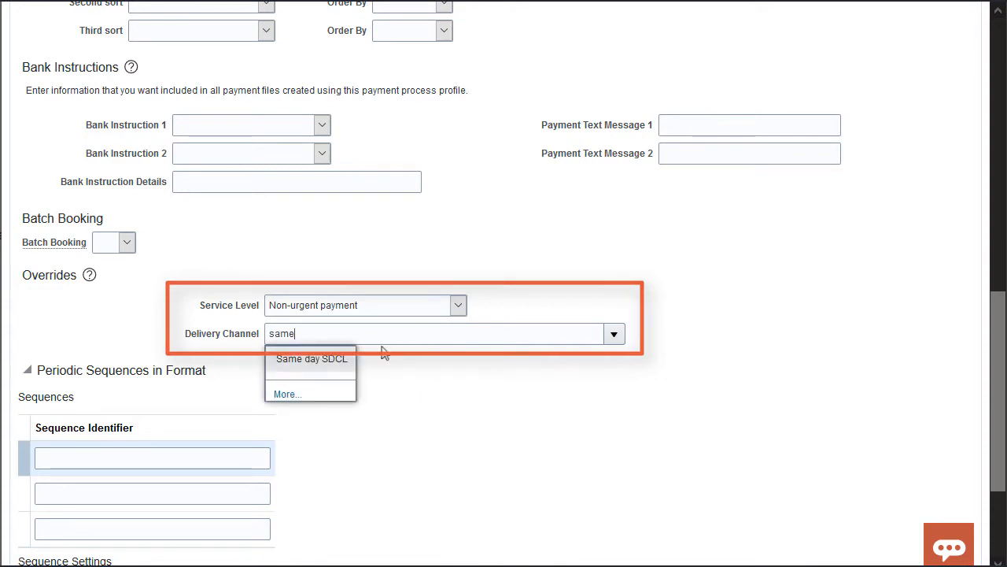
pyautogui.click(339, 360)
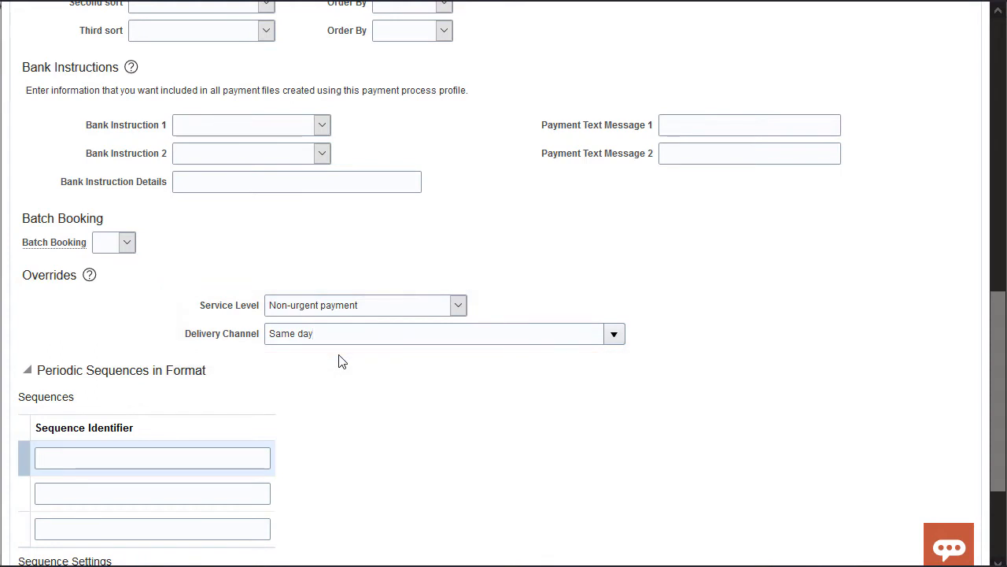
# Enable the transaction grouping rules for Payment Date, Disbursement Bank Account, and Service Level and Delivery Channel
pyautogui.moveTo(1000, 333); pyautogui.dragTo(1002, 101)
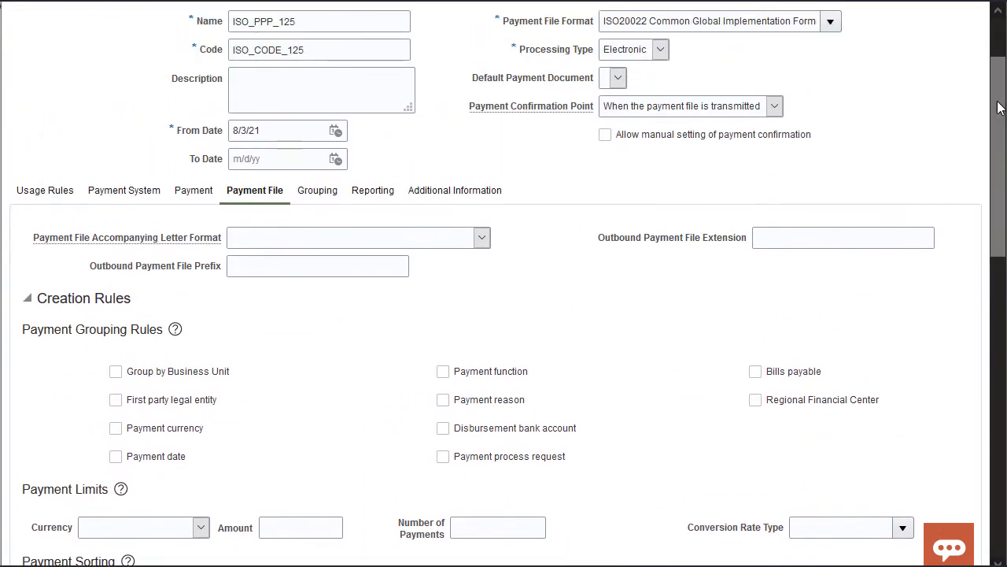
pyautogui.click(309, 193)
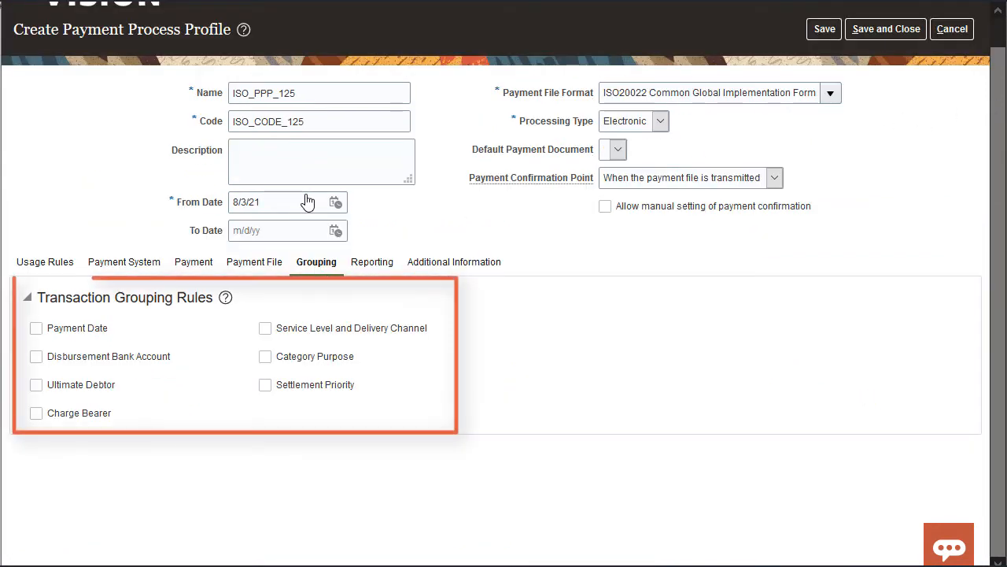
pyautogui.click(82, 335)
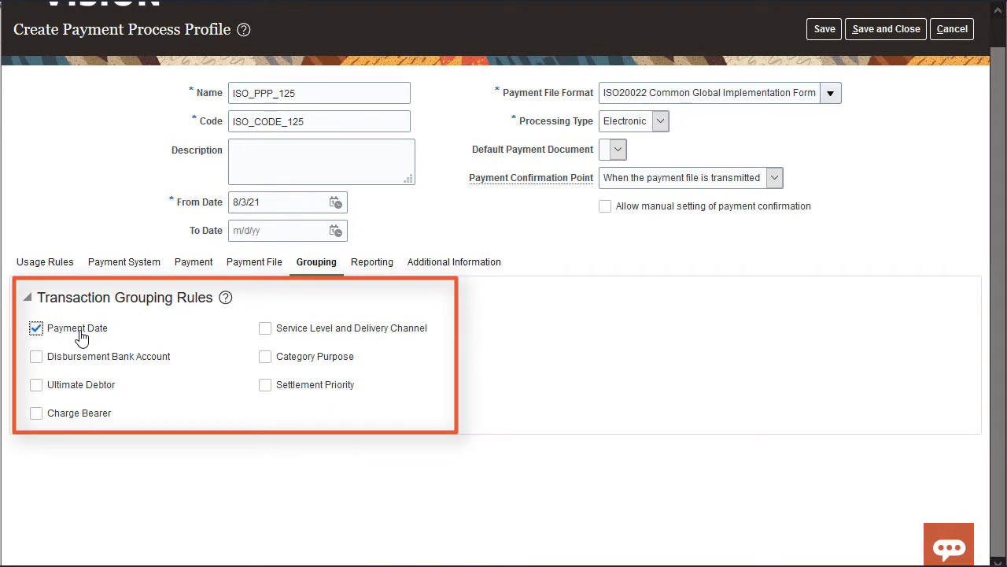
pyautogui.click(79, 360)
pyautogui.click(287, 333)
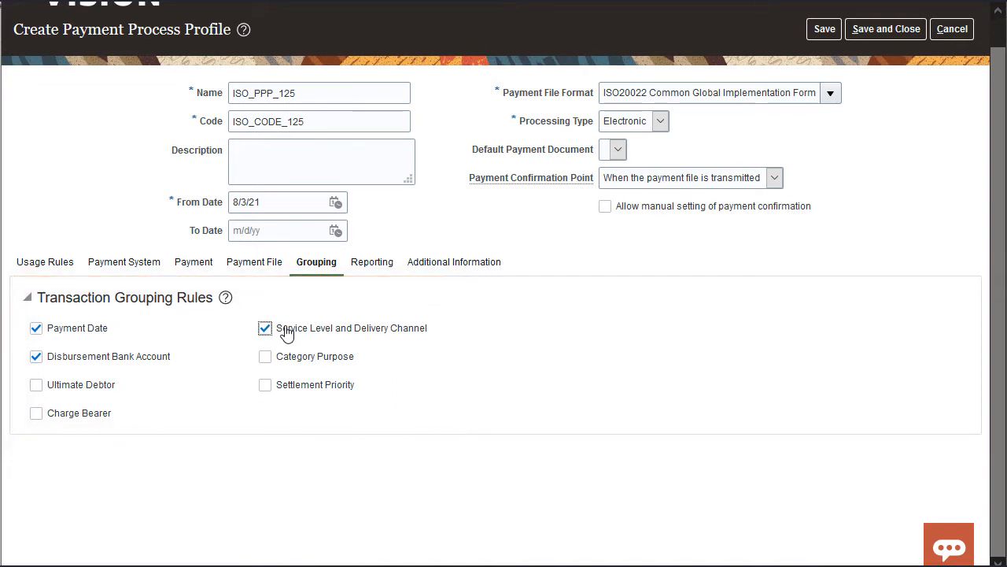
# Set the payment file register to Payment File Register Format with Document Detail, submitted automatically when payments are confirmed
pyautogui.click(378, 271)
pyautogui.click(505, 339)
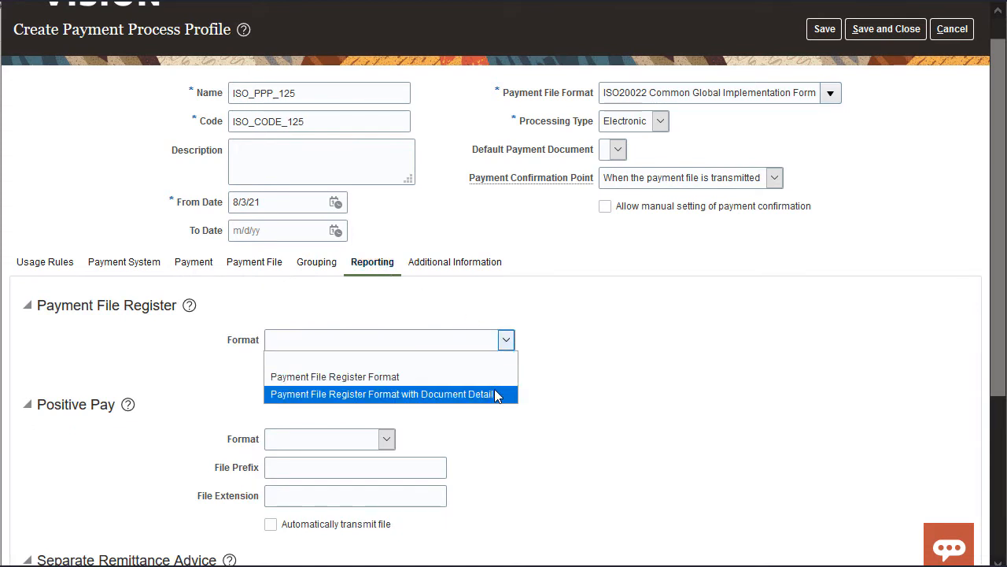
pyautogui.click(497, 394)
pyautogui.click(271, 370)
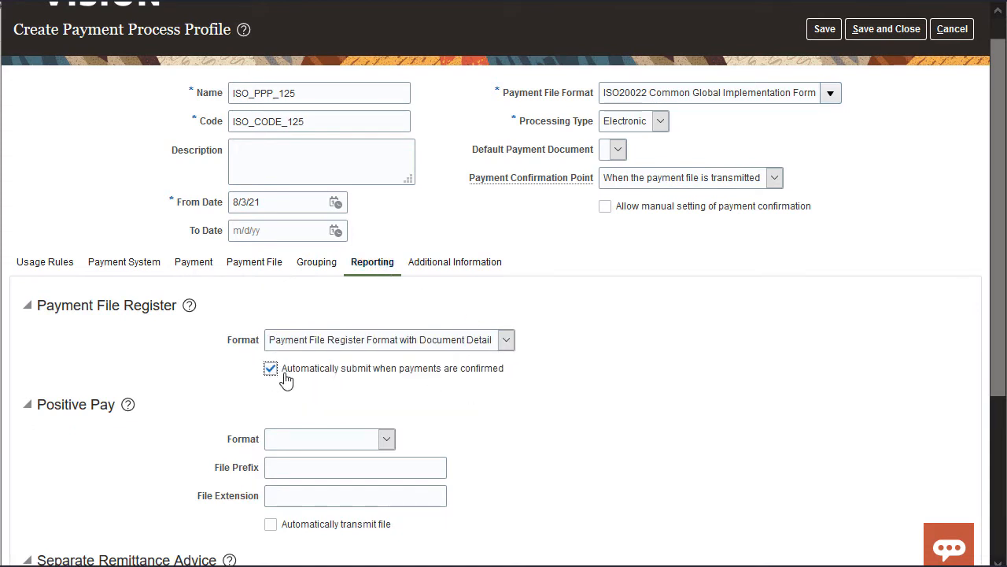
# Configure separate remittance advice with Separate Remittance Advice Format, automatic submission on payment confirmation, multiple copies allowed and E-Mail delivery
pyautogui.moveTo(995, 314); pyautogui.dragTo(996, 486)
pyautogui.click(437, 356)
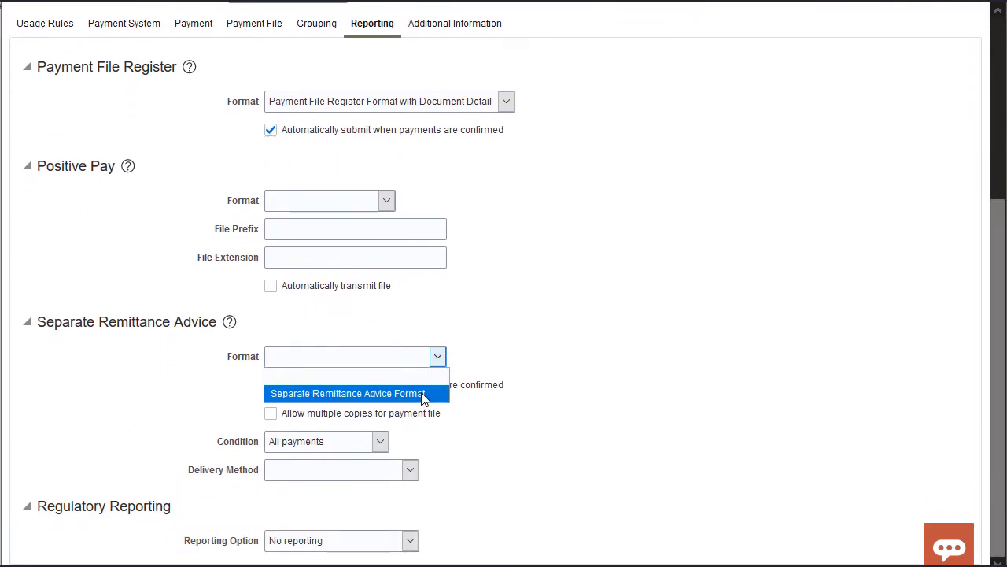
pyautogui.click(360, 392)
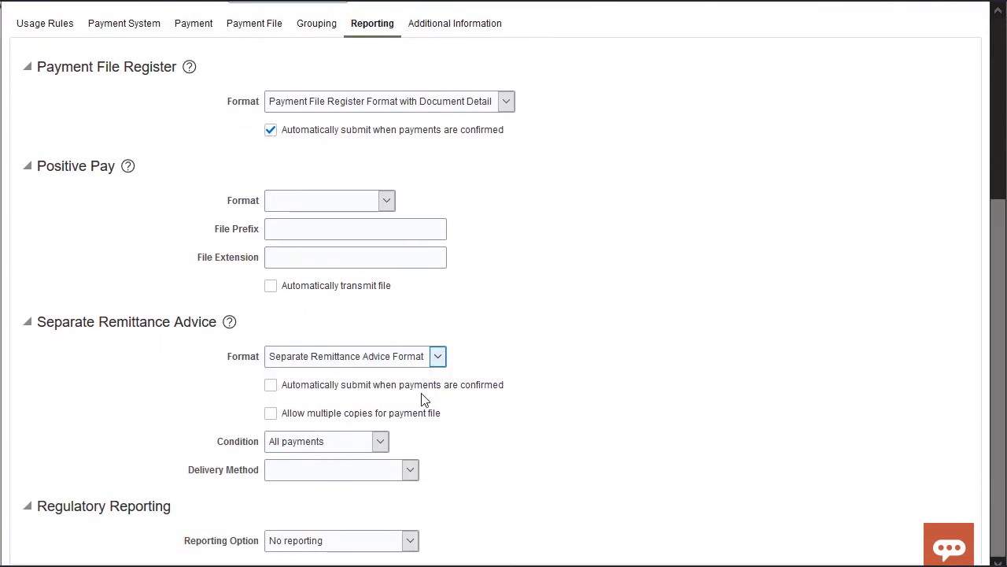
pyautogui.click(270, 385)
pyautogui.click(271, 414)
pyautogui.click(410, 469)
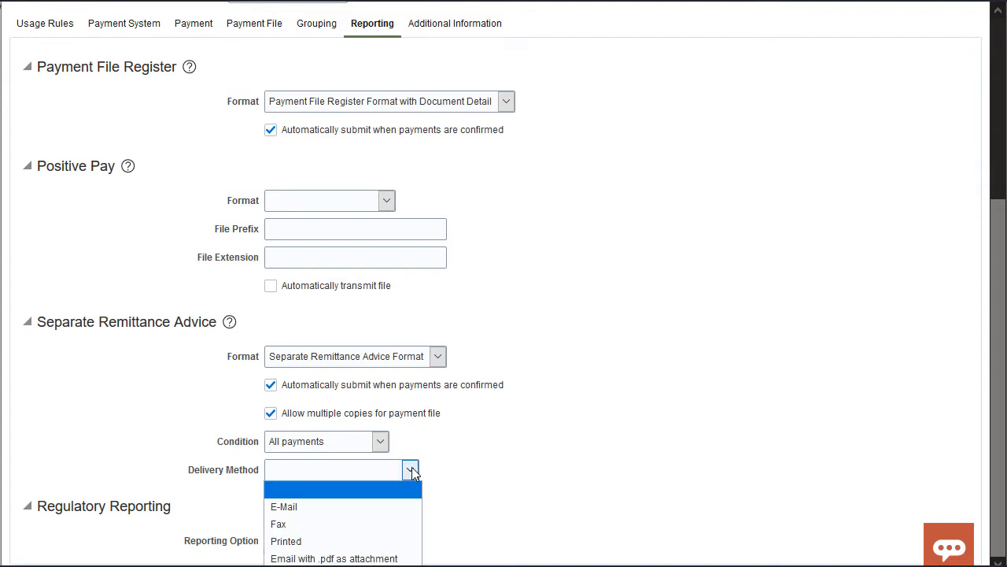
pyautogui.click(395, 509)
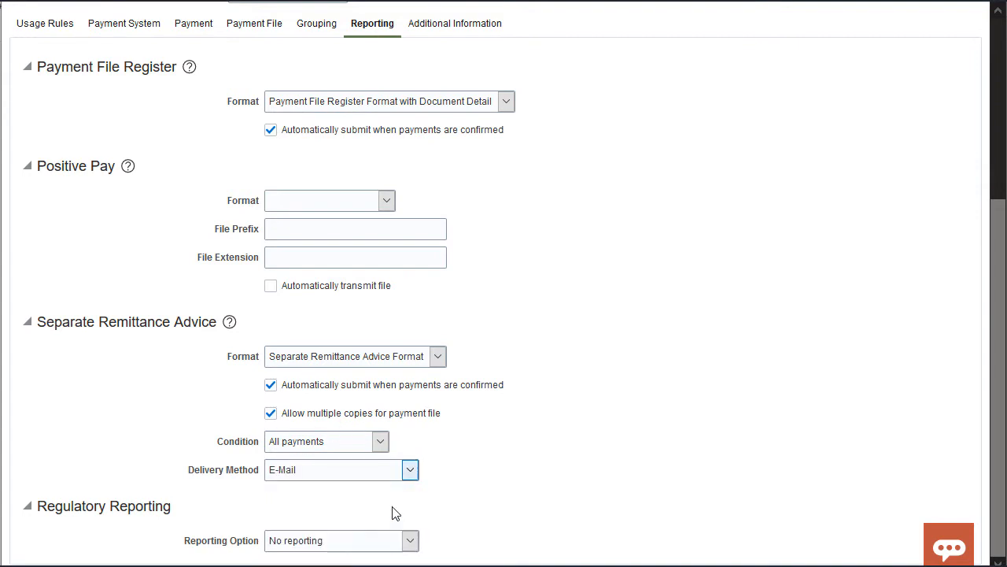
# Save the ISO_PPP_125 payment process profile, acknowledge the confirmation and leave profile management
pyautogui.moveTo(1001, 328); pyautogui.dragTo(1003, 101)
pyautogui.click(898, 59)
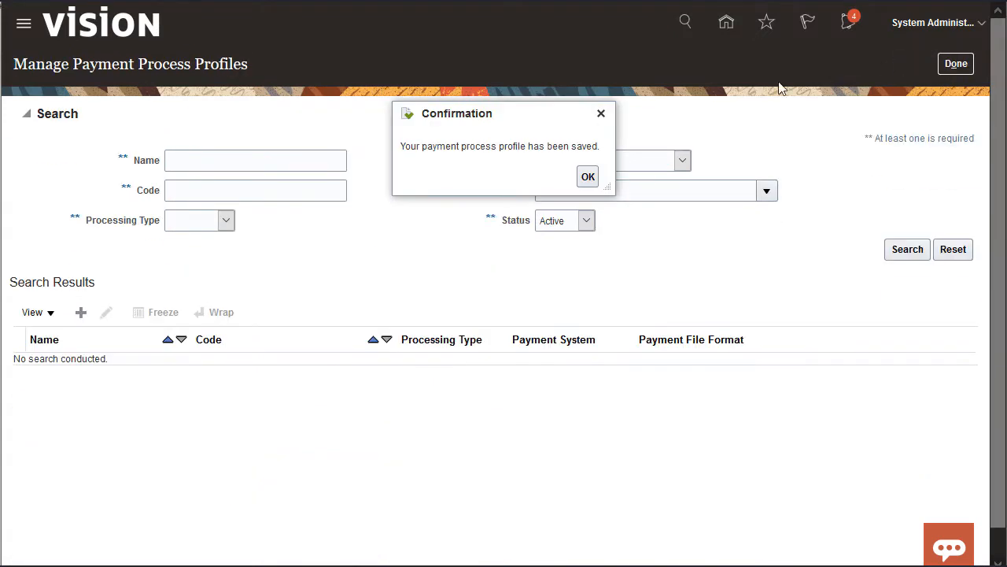
pyautogui.click(587, 177)
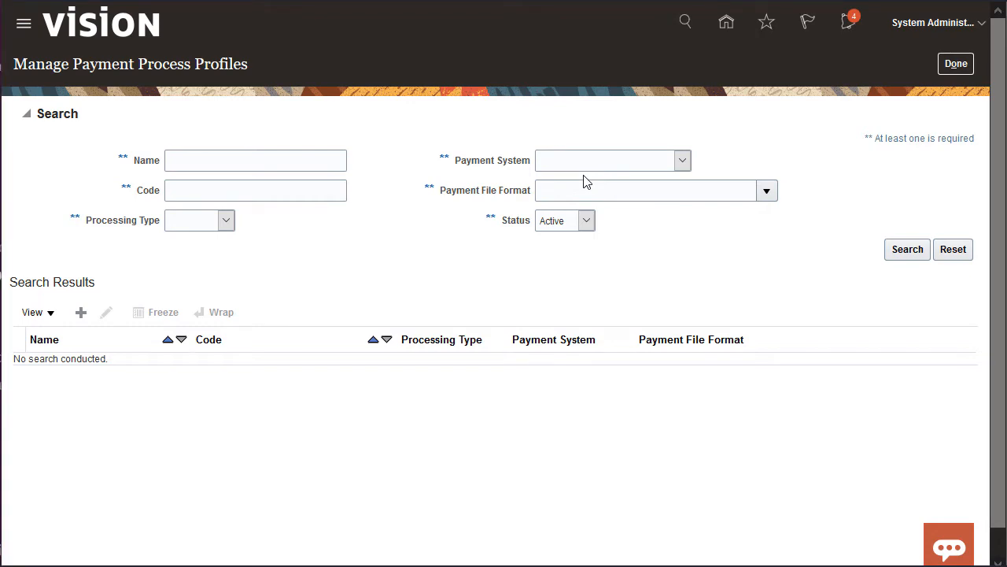
pyautogui.click(948, 67)
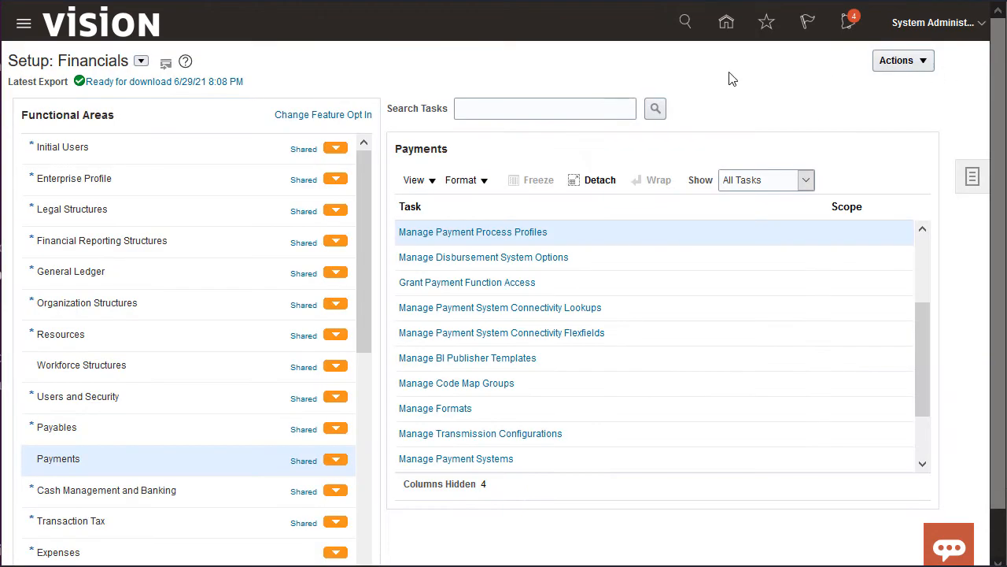
# Go to Payments under Payables and start a new payment process request submission
pyautogui.click(17, 24)
pyautogui.moveTo(605, 162); pyautogui.dragTo(623, 391)
pyautogui.click(578, 249)
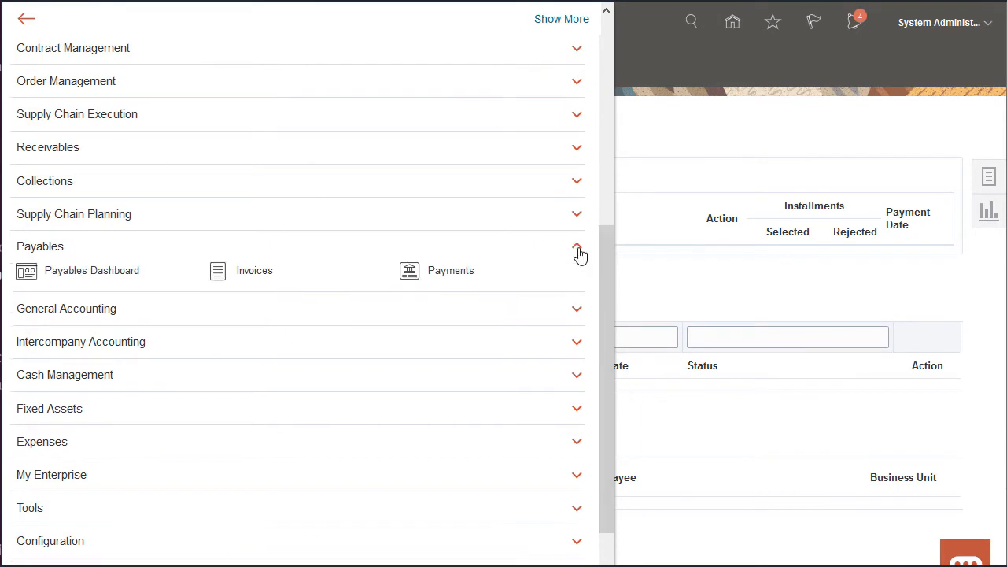
pyautogui.click(467, 280)
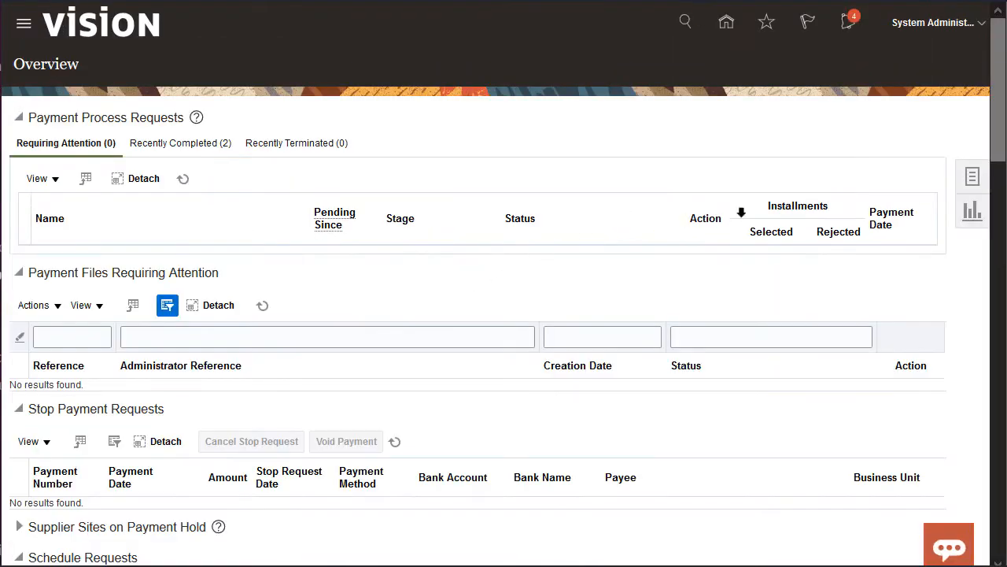
pyautogui.click(973, 176)
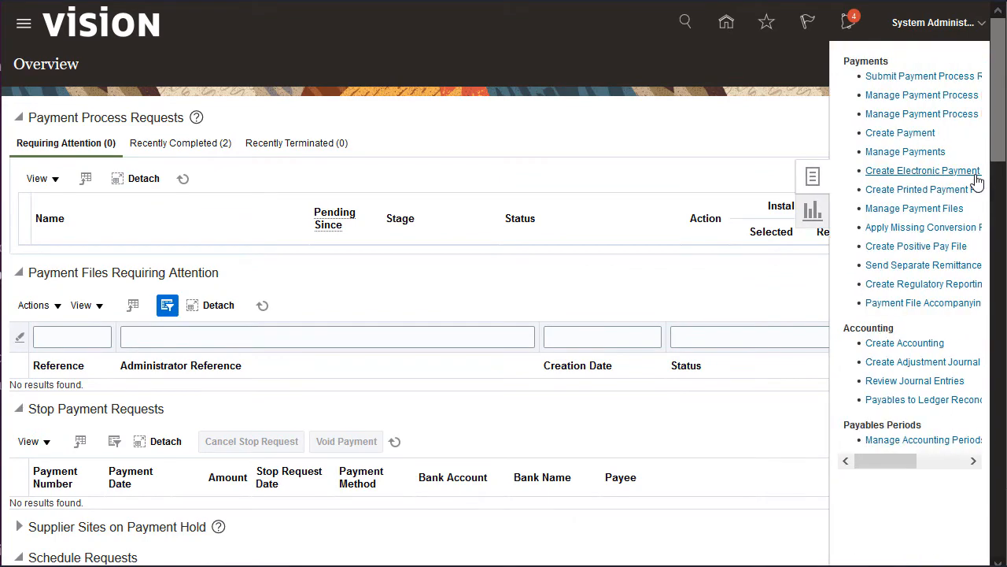
pyautogui.click(947, 87)
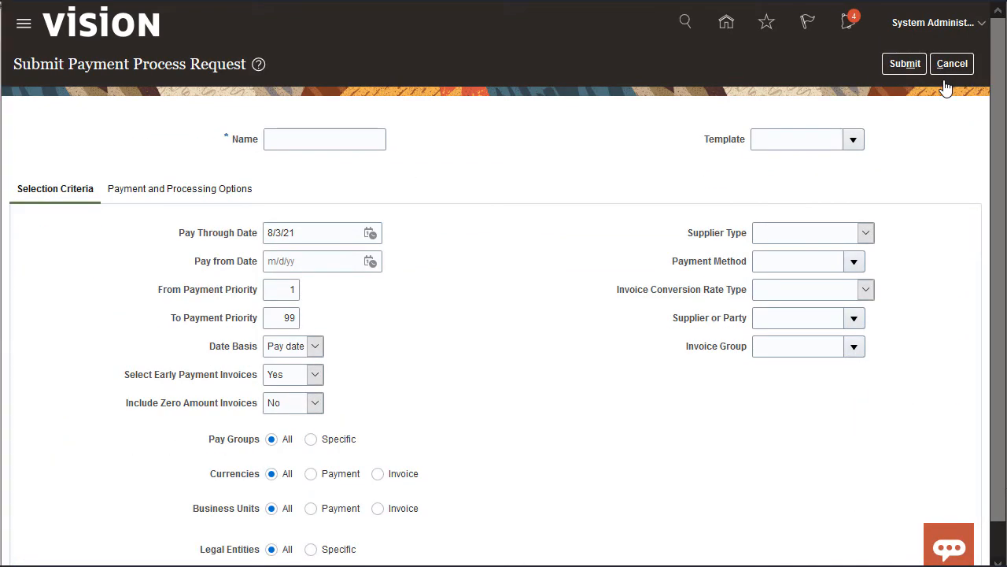
# Name the payment process request ISO_PPR101 and set its invoice group to 101 Group
pyautogui.click(369, 138)
pyautogui.write('ISO_')
pyautogui.click(779, 343)
pyautogui.write('101')
pyautogui.click(787, 371)
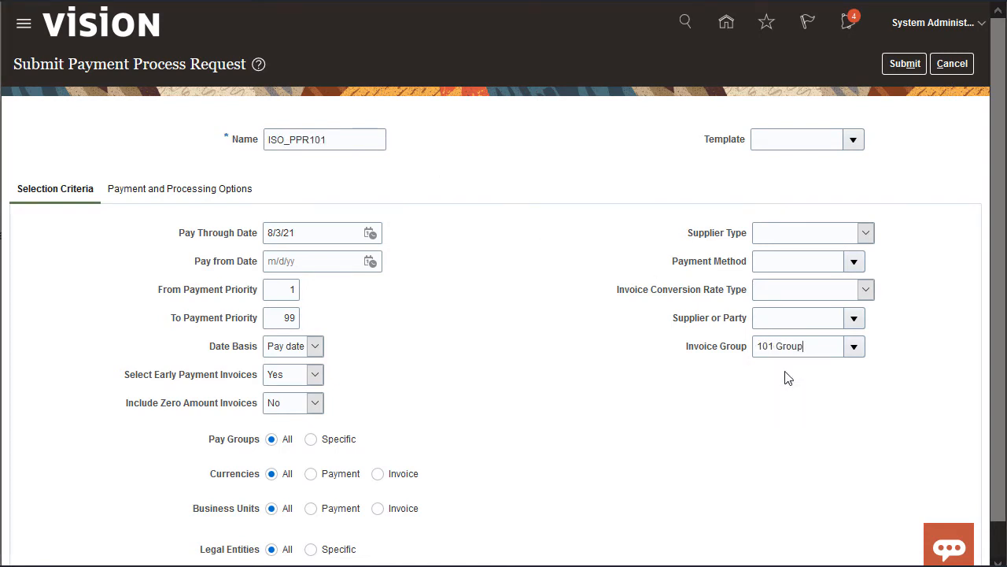
# Set disbursement account BofA-2869 and payment process profile ISO_PPP_125 SEPA DD, and enable installment review and immediate payment file creation
pyautogui.click(207, 192)
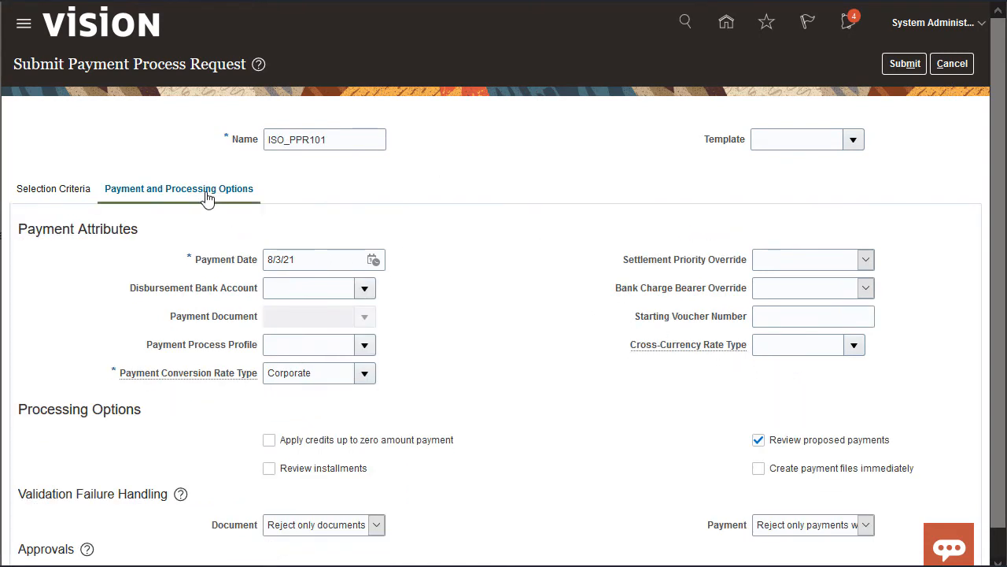
pyautogui.click(314, 287)
pyautogui.write('Bofa')
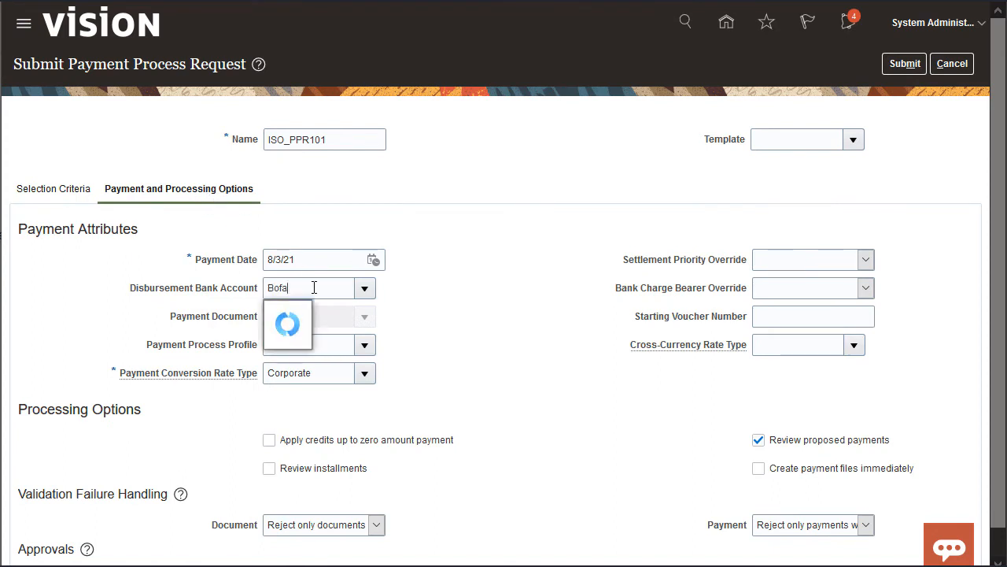
pyautogui.click(318, 319)
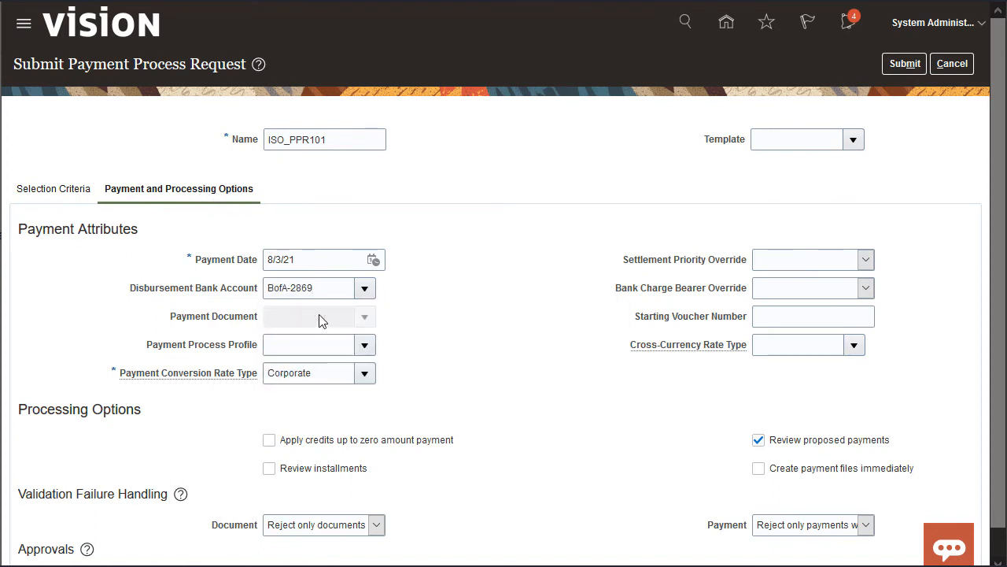
pyautogui.click(365, 344)
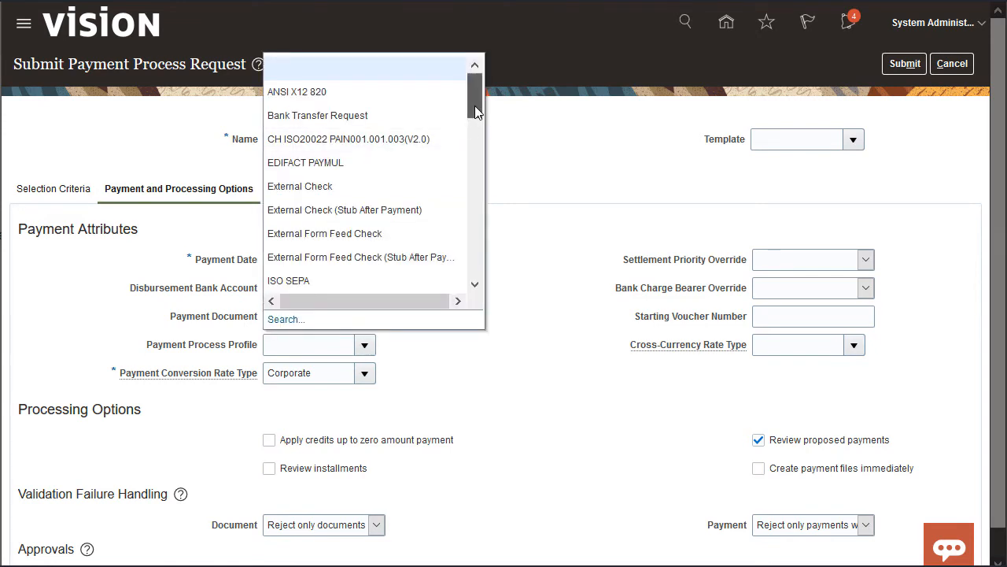
pyautogui.moveTo(475, 105); pyautogui.dragTo(475, 137)
pyautogui.click(409, 257)
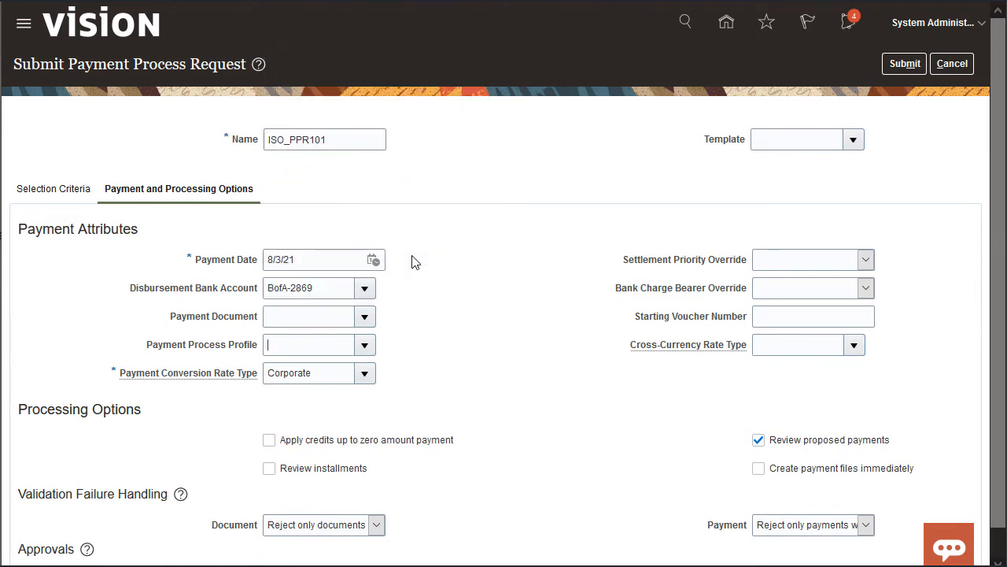
pyautogui.click(344, 475)
pyautogui.click(779, 474)
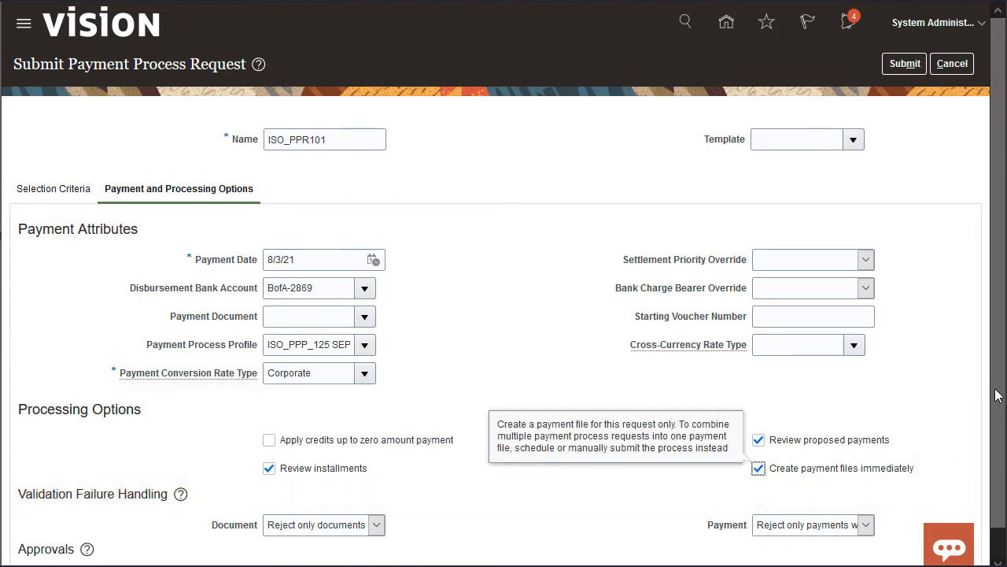
# Set document and payment validation failure handling to Stop process for review, and submit the payment process request
pyautogui.moveTo(996, 394); pyautogui.dragTo(984, 472)
pyautogui.click(376, 494)
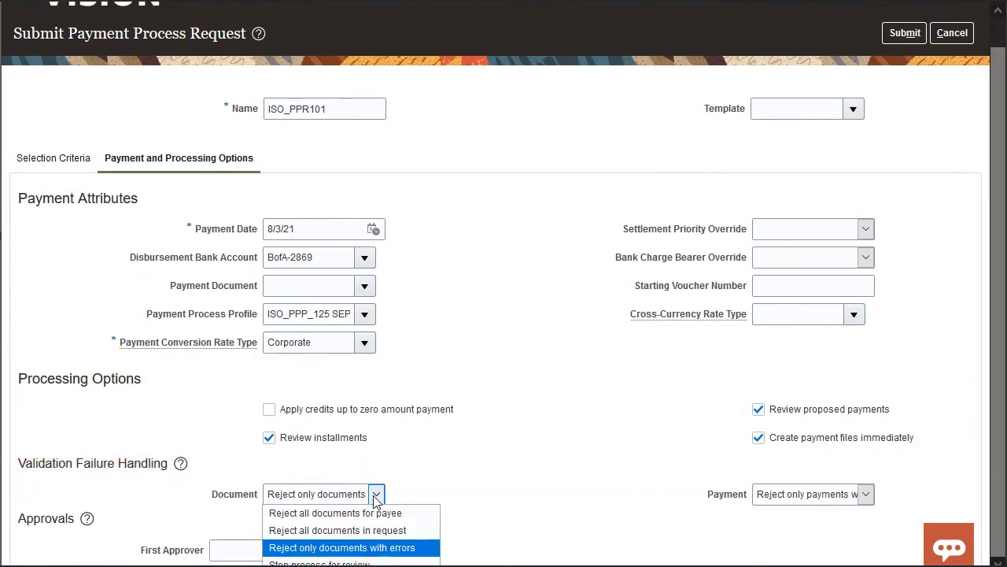
pyautogui.press('Down')
pyautogui.press('Return')
pyautogui.click(865, 494)
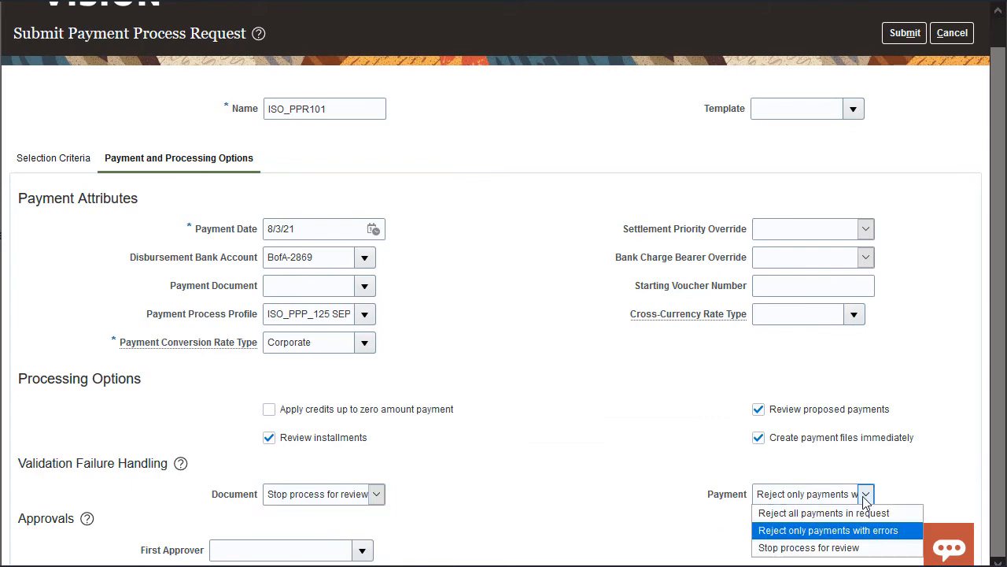
pyautogui.click(849, 551)
pyautogui.moveTo(994, 428); pyautogui.dragTo(991, 339)
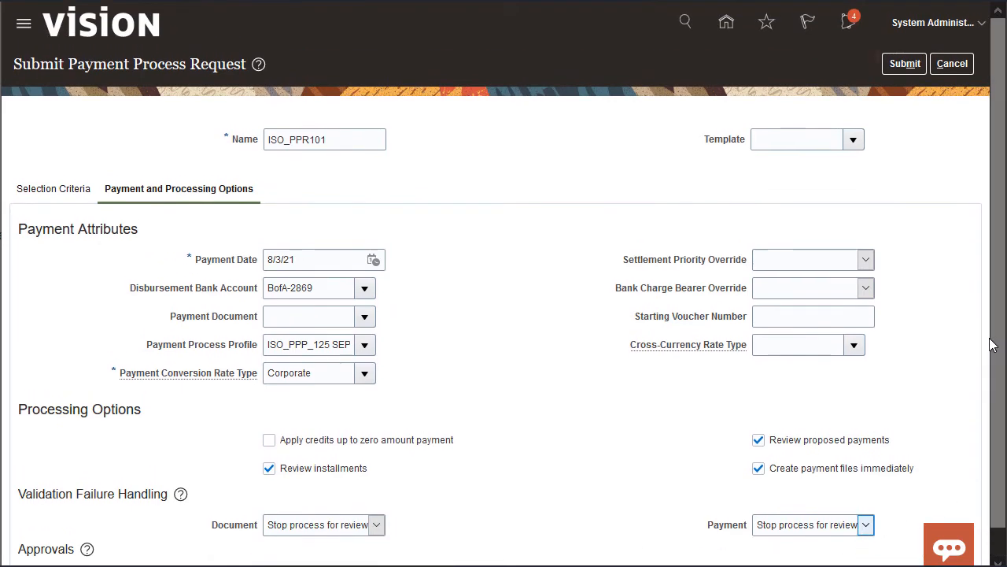
pyautogui.click(898, 70)
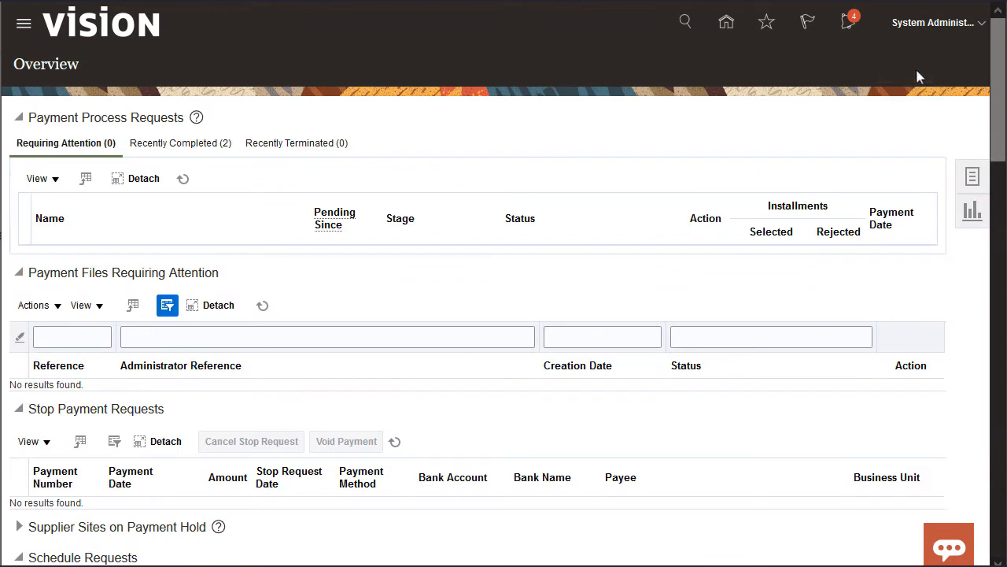
# Refresh the scheduled requests list to check the processing of the submitted request
pyautogui.moveTo(998, 79); pyautogui.dragTo(998, 195)
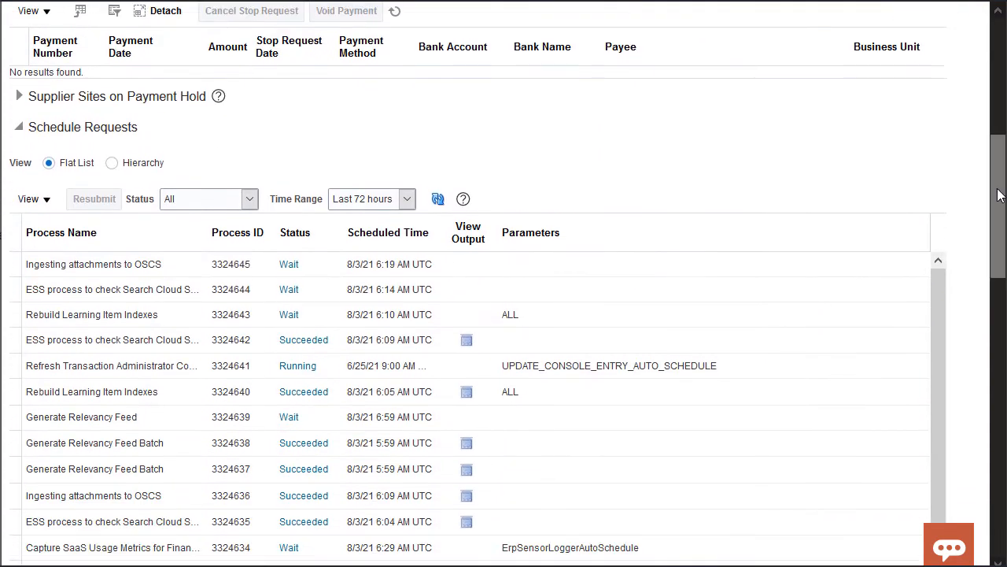
pyautogui.click(438, 203)
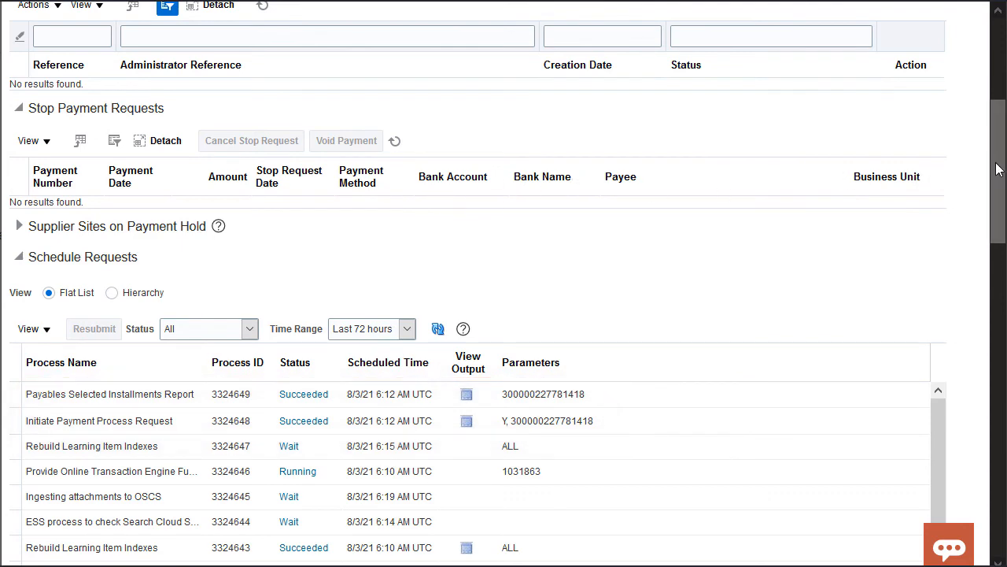
pyautogui.scroll(4, 996, 169)
# Open payment process request management and search for the request named ISO_PPR101
pyautogui.click(971, 155)
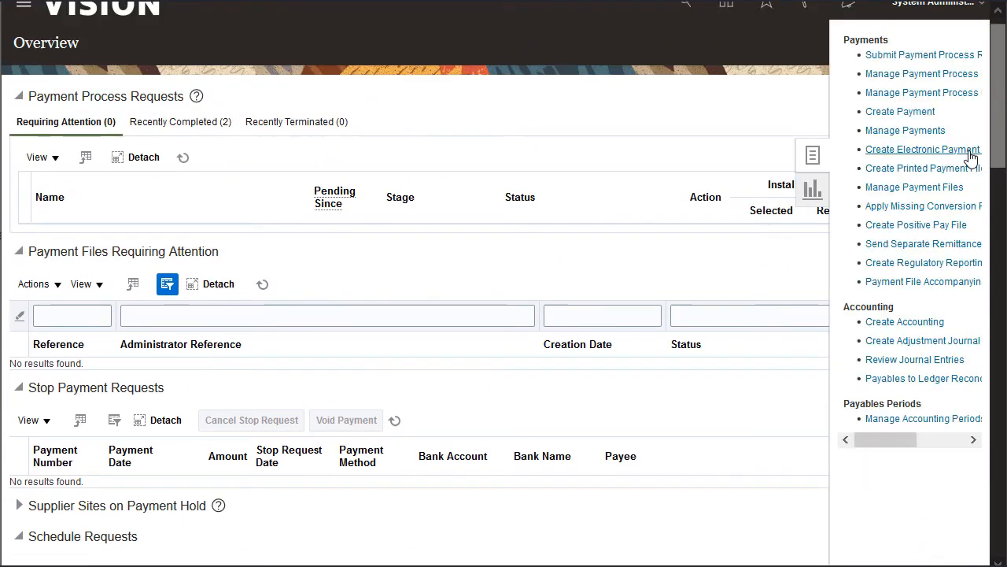
pyautogui.click(929, 77)
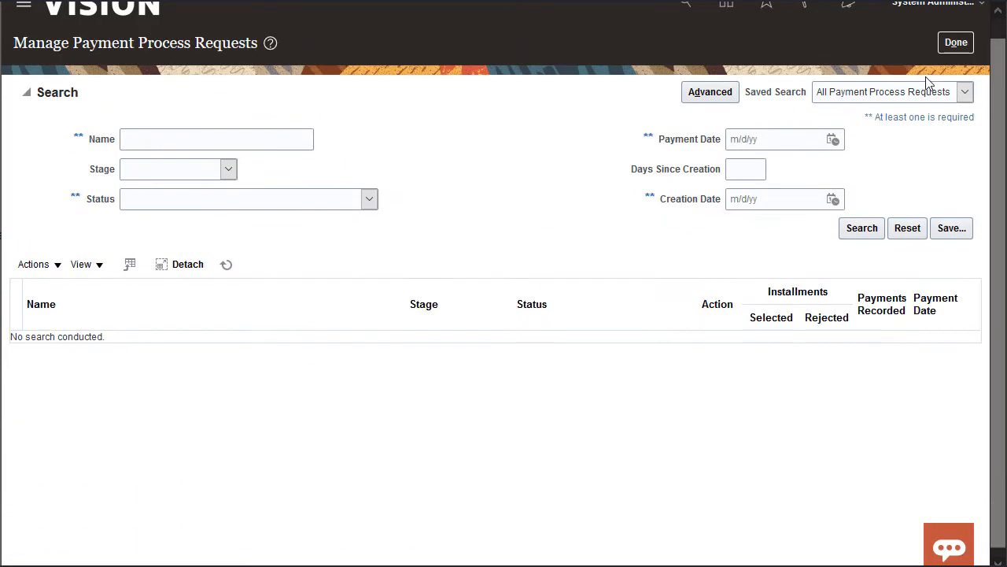
pyautogui.click(291, 139)
pyautogui.write('ISO_PPR101')
pyautogui.click(854, 234)
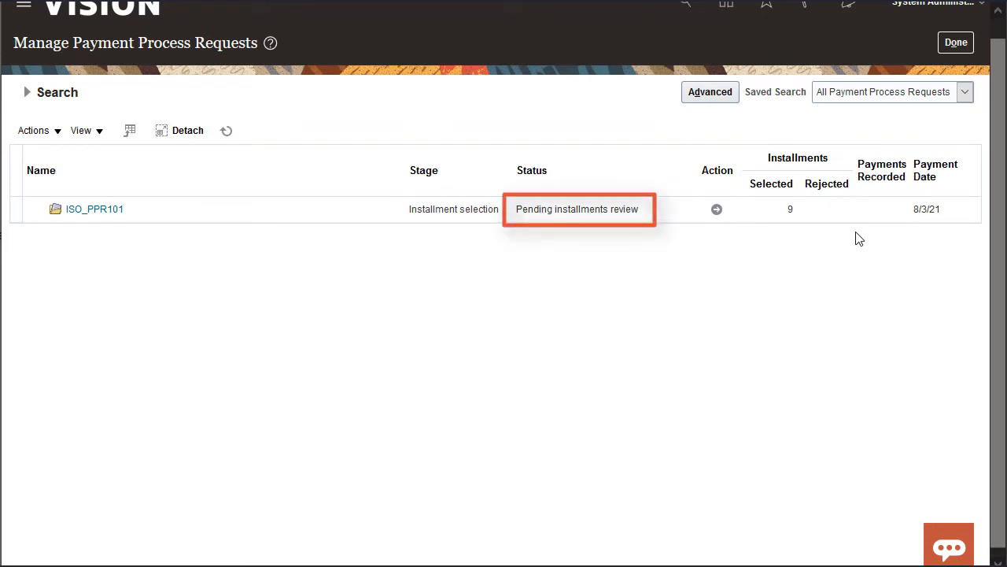
# Review the selected installments of ISO_PPR101 and submit them for processing
pyautogui.click(717, 210)
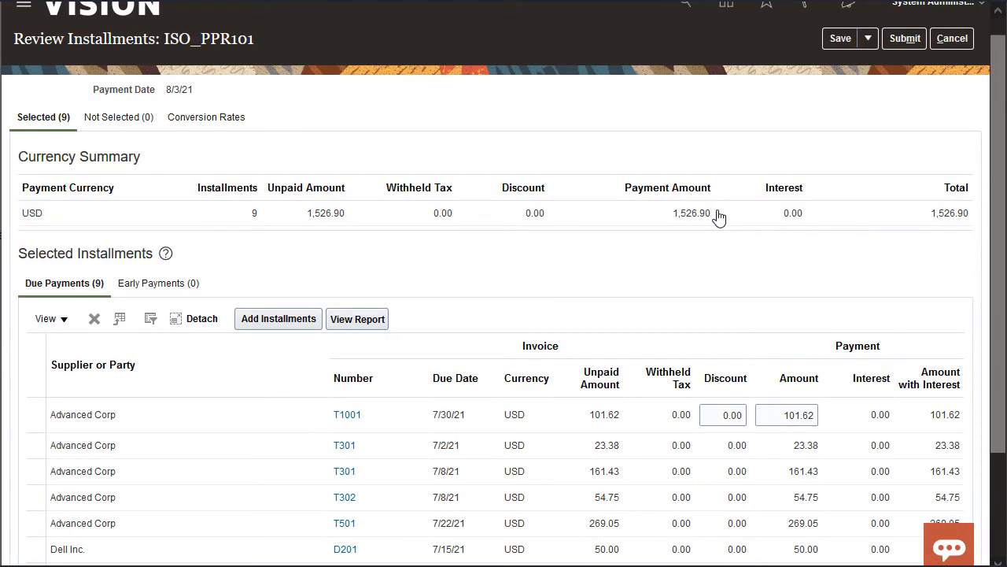
pyautogui.moveTo(997, 230)
pyautogui.mouseDown()
pyautogui.moveTo(1003, 345)
pyautogui.moveTo(1004, 189)
pyautogui.mouseUp()
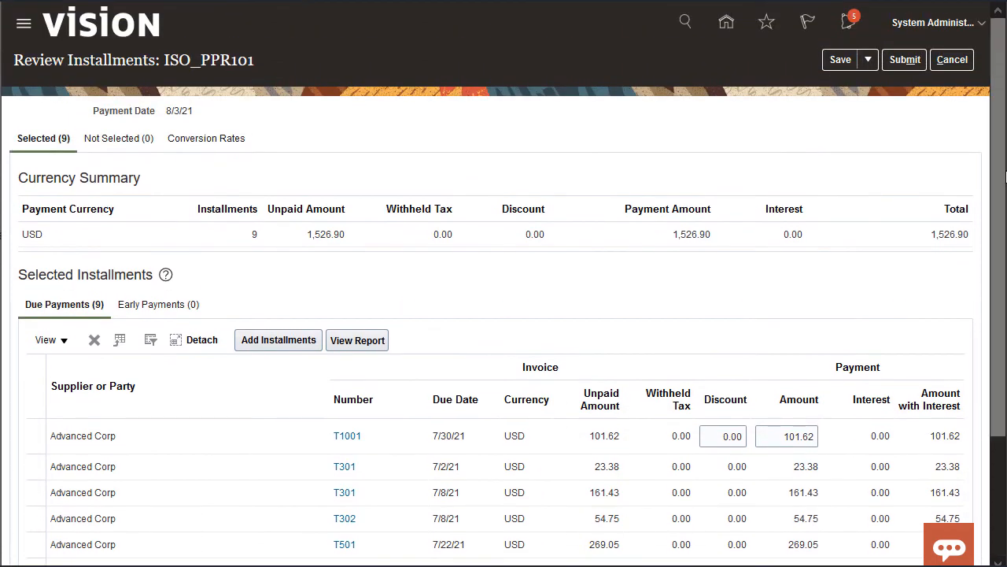
pyautogui.click(906, 61)
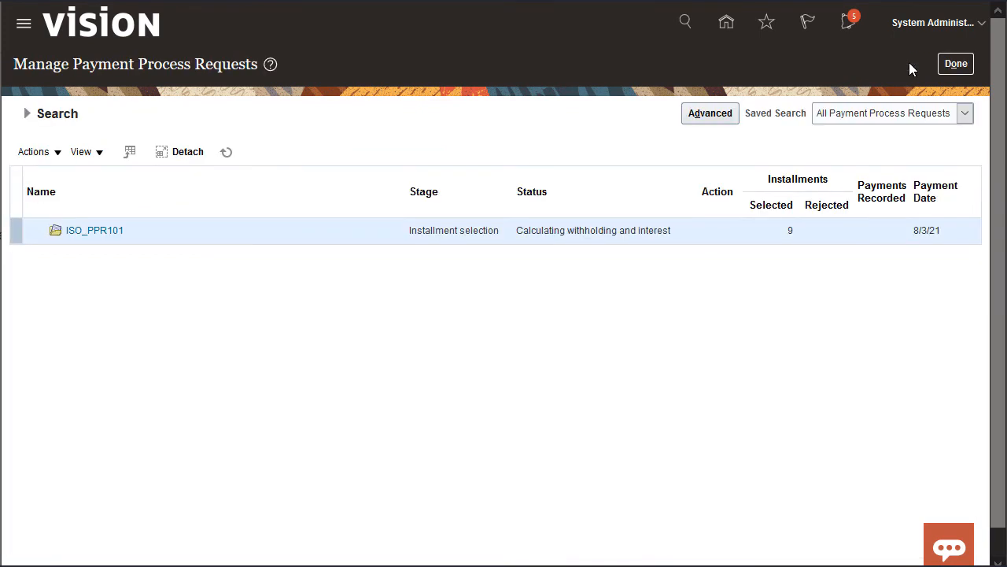
# Rerun the search for ISO_PPR101 and open its proposed payments for review
pyautogui.click(27, 115)
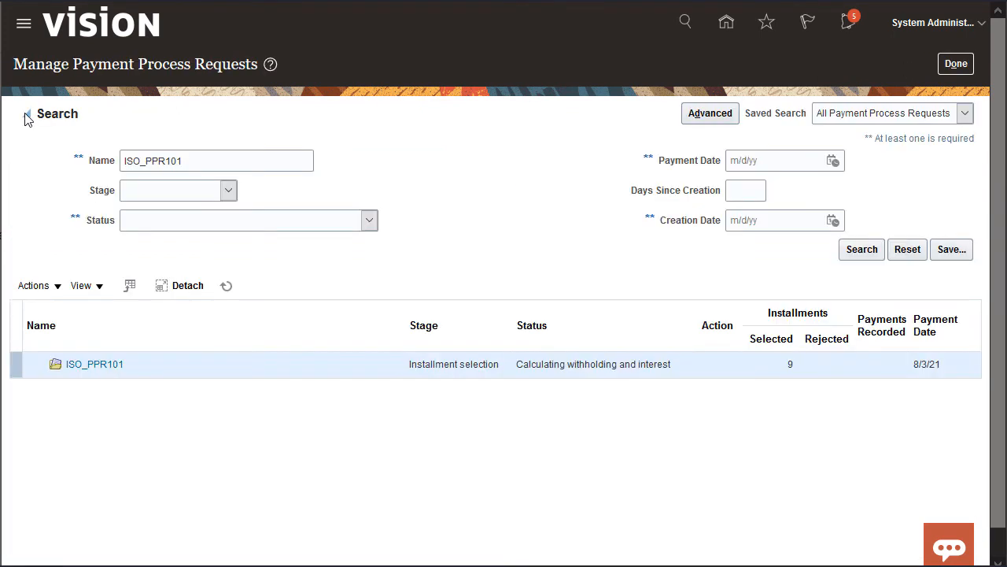
pyautogui.click(860, 250)
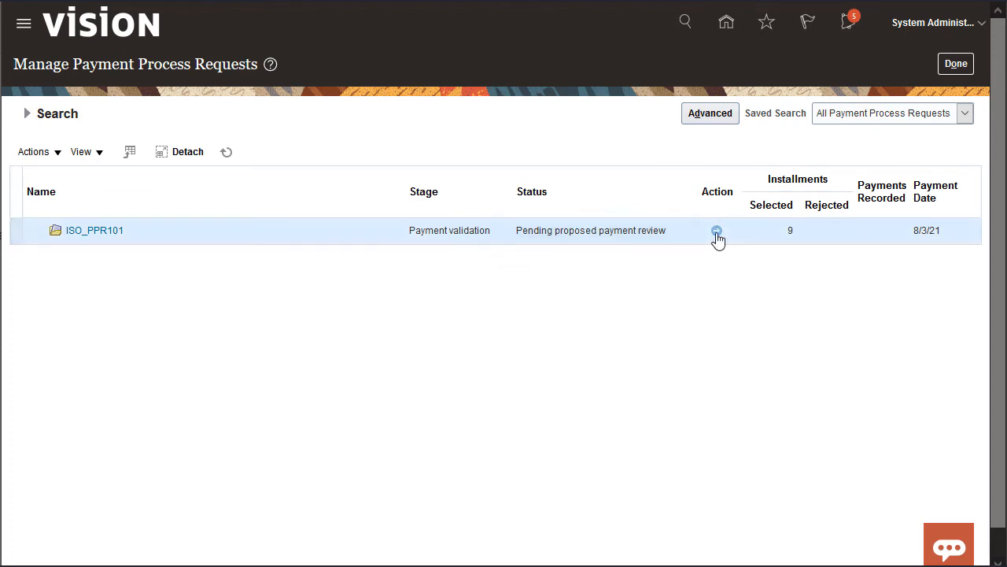
pyautogui.click(717, 232)
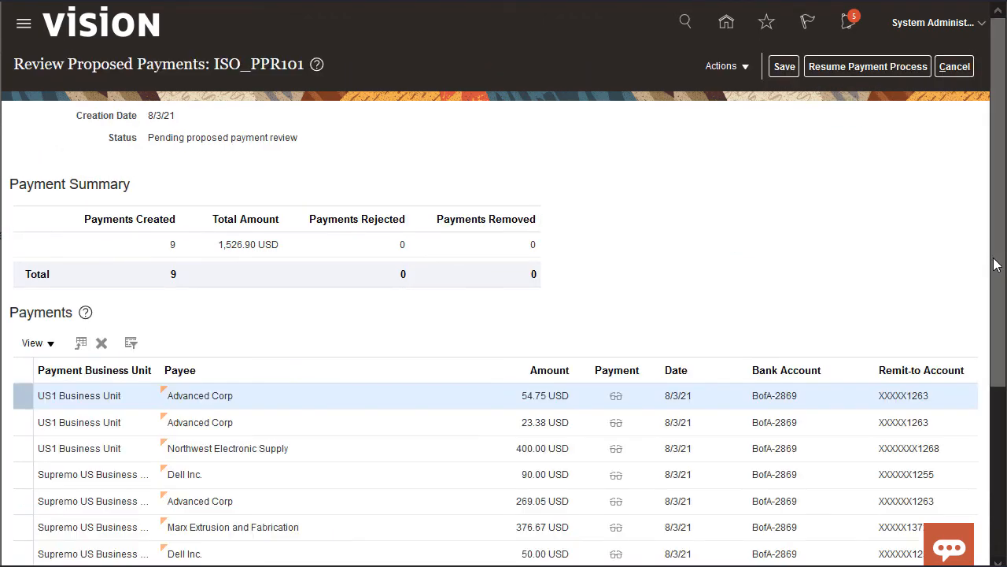
# Look through the list of proposed payments and resume the payment process
pyautogui.scroll(-2, 995, 282)
pyautogui.moveTo(996, 282); pyautogui.dragTo(990, 352)
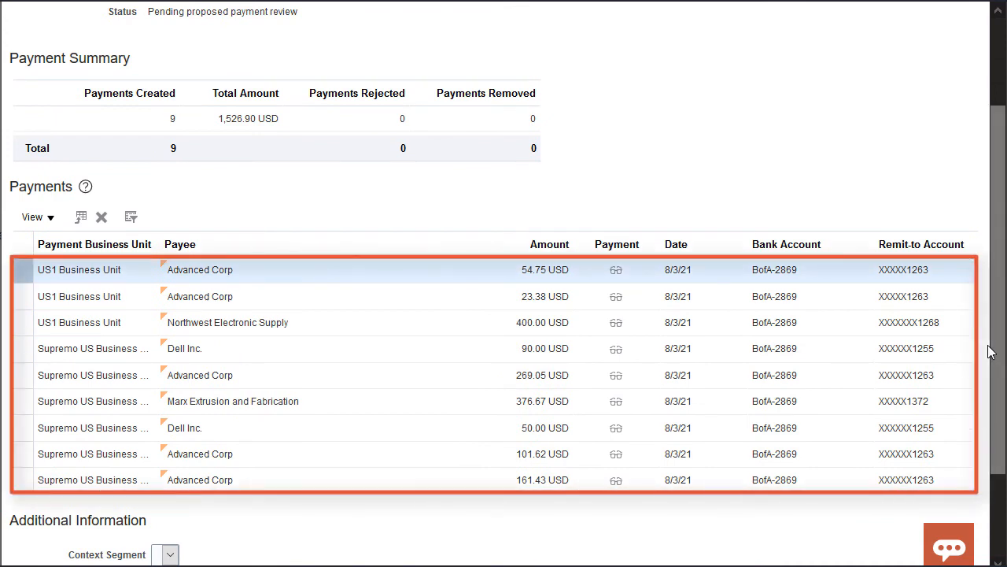
pyautogui.moveTo(990, 351); pyautogui.dragTo(996, 236)
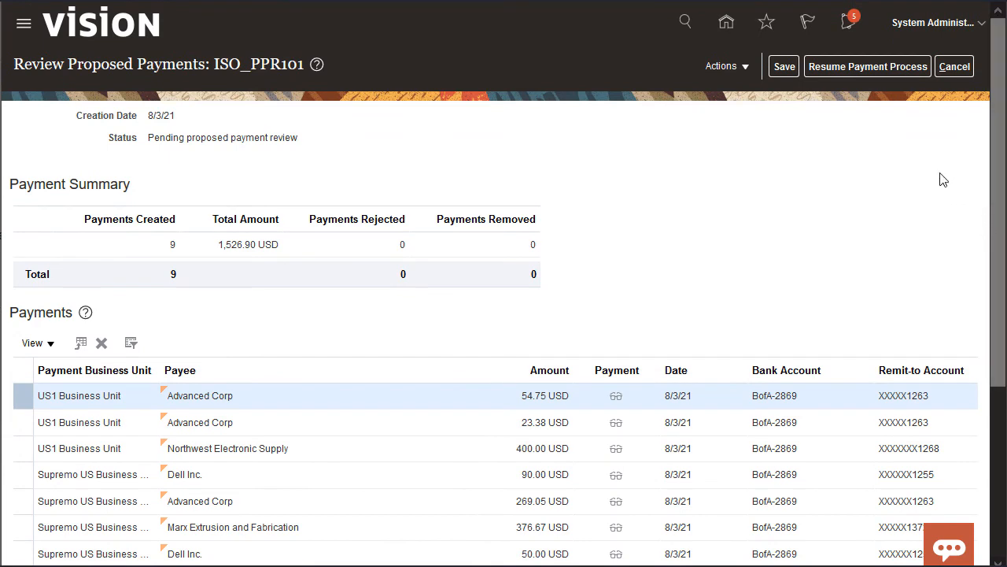
pyautogui.click(871, 66)
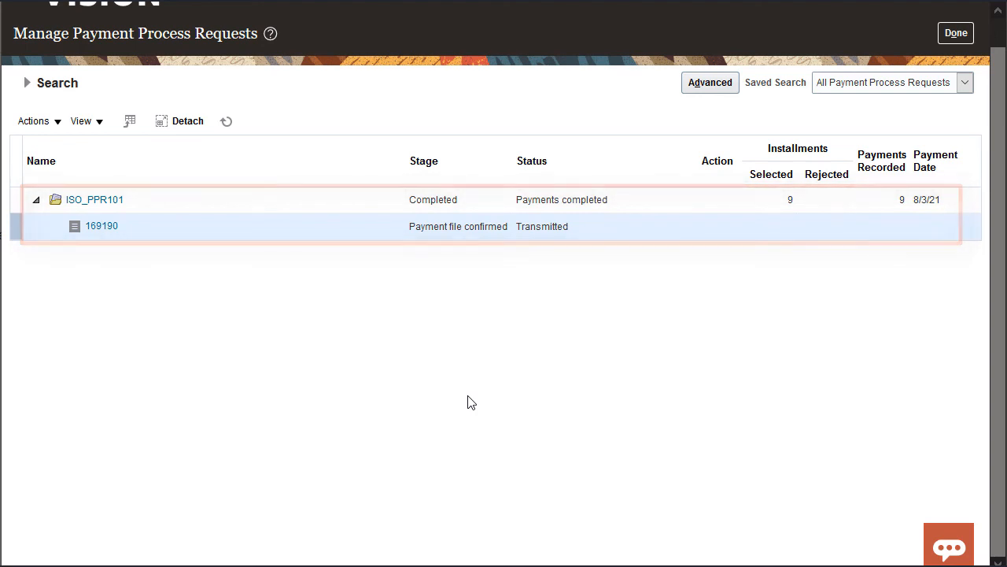
# Open the payment file of ISO_PPR101 and view the details of the 23.38 USD payment to Advanced Corp
pyautogui.click(101, 228)
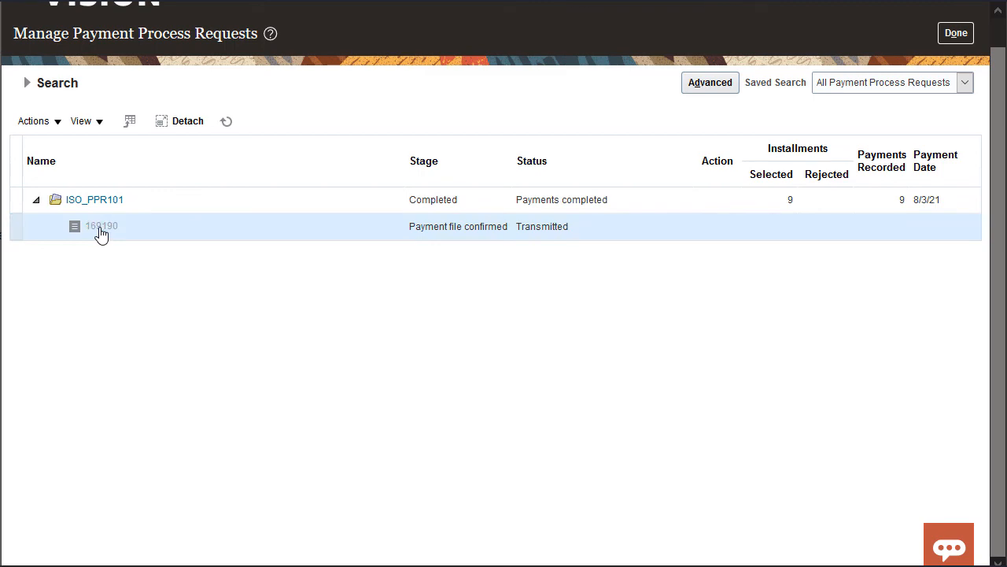
pyautogui.moveTo(994, 225); pyautogui.dragTo(990, 449)
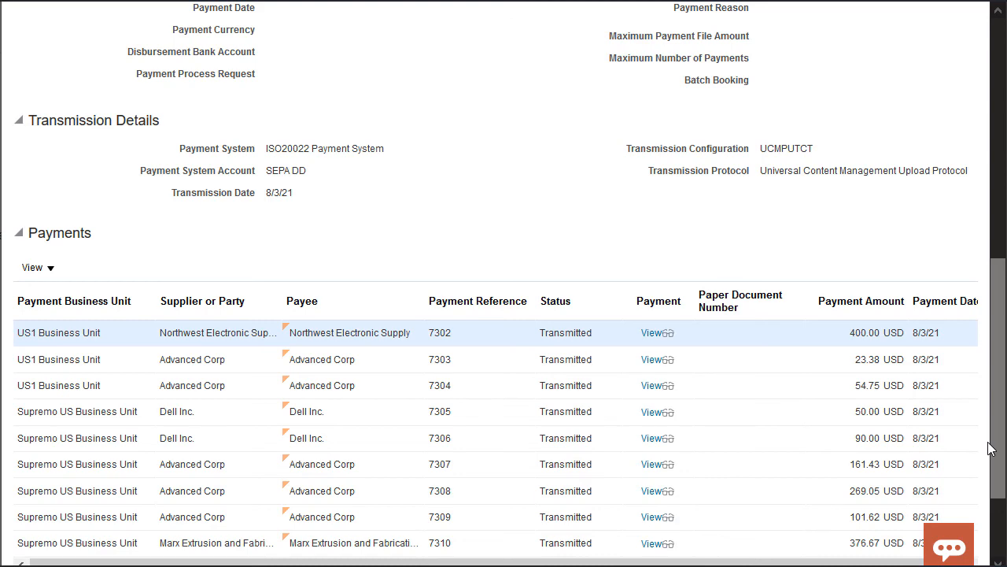
pyautogui.click(655, 364)
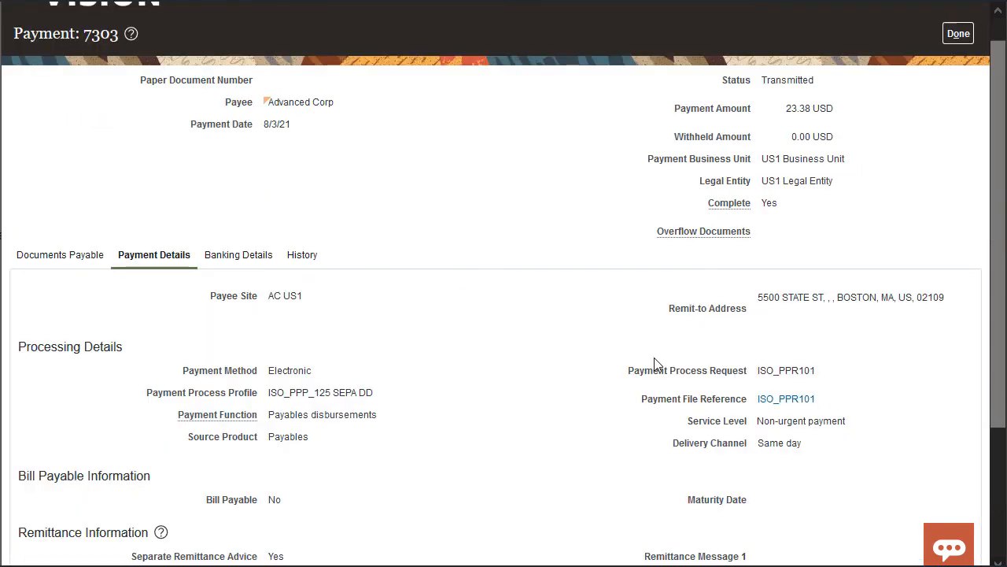